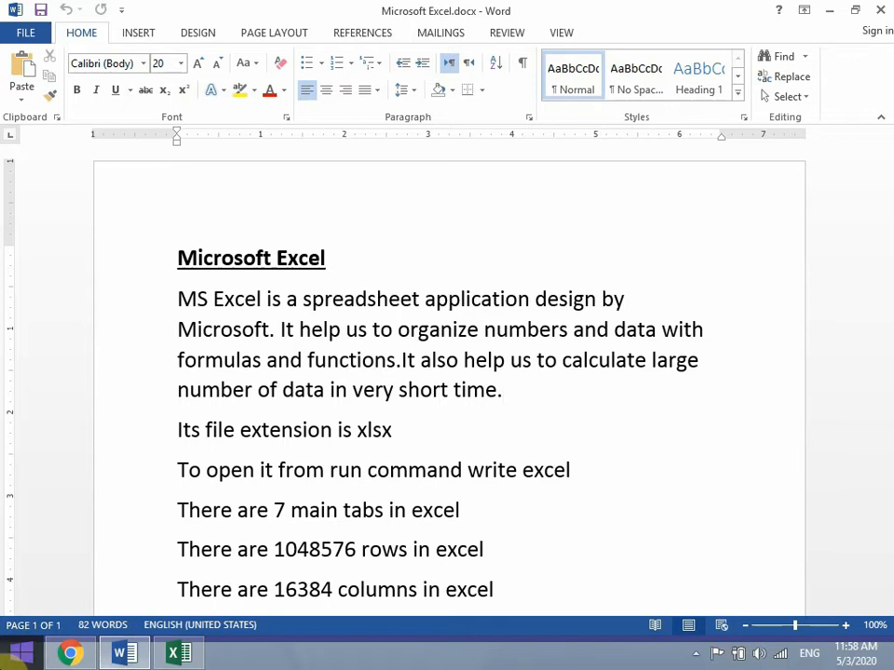
# Highlight in yellow the word "xlsx" in the file extension line and "excel" in the run command line
pyautogui.moveTo(393, 430); pyautogui.dragTo(364, 434)
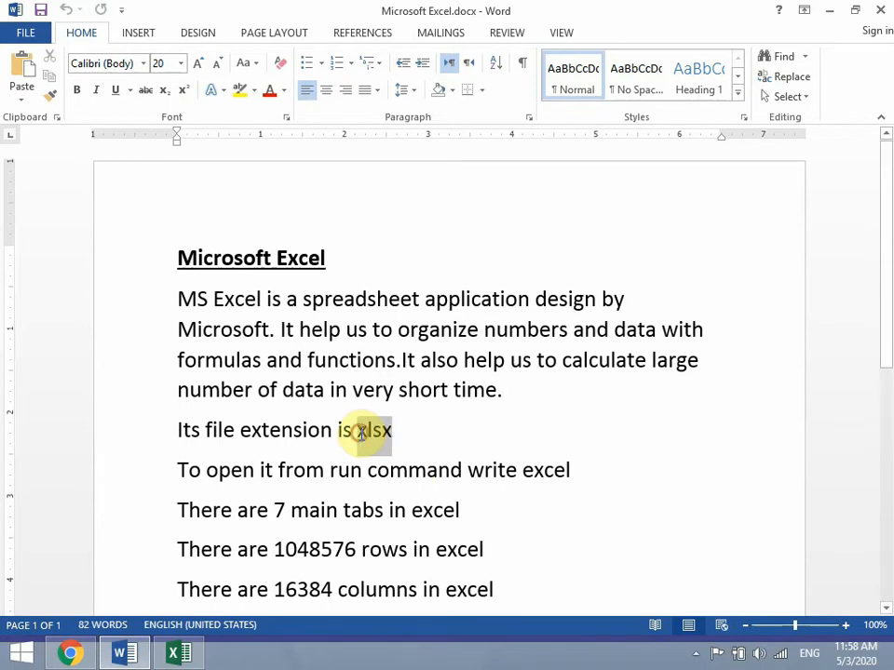
pyautogui.click(239, 92)
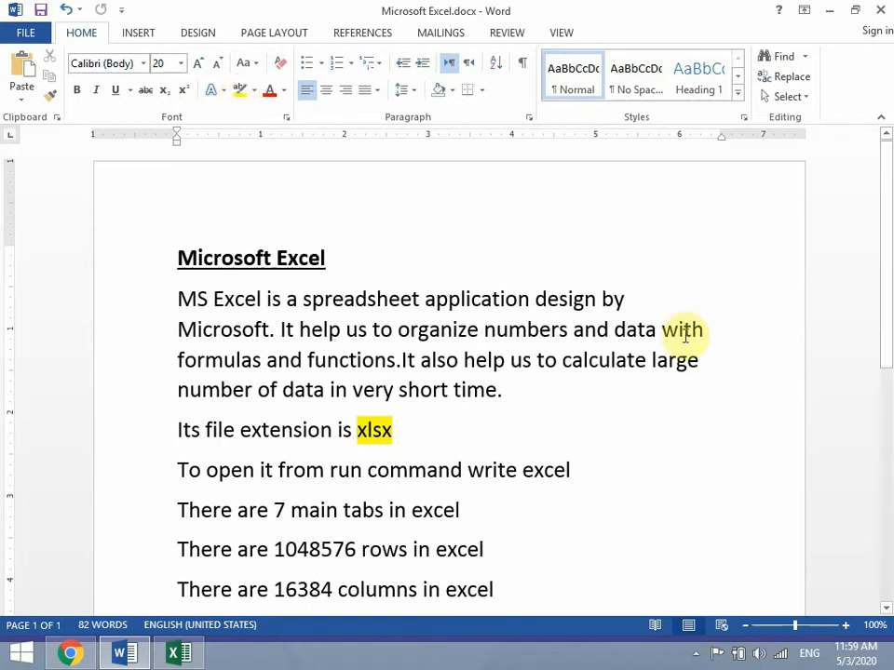
pyautogui.moveTo(572, 475); pyautogui.dragTo(524, 487)
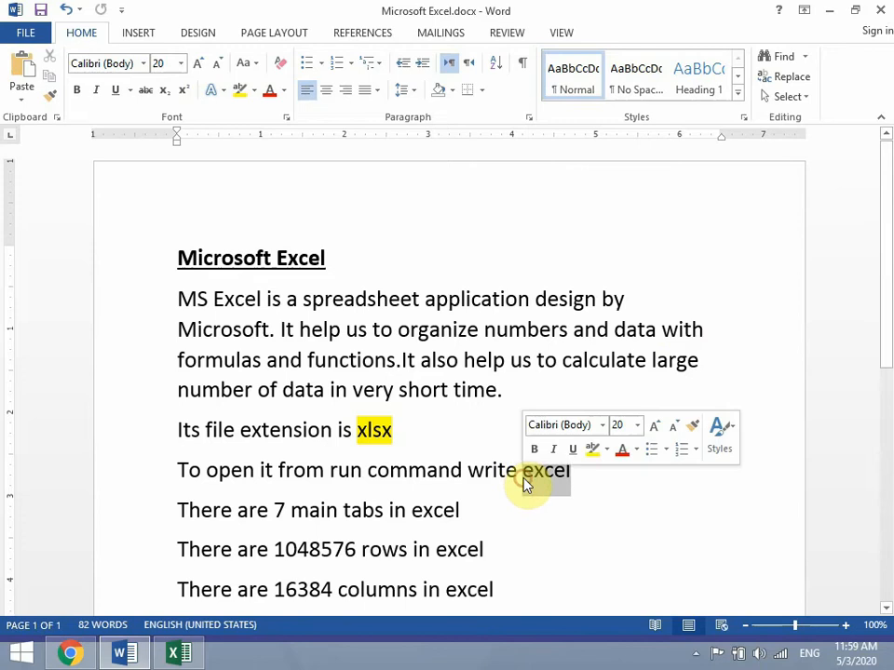
pyautogui.click(241, 93)
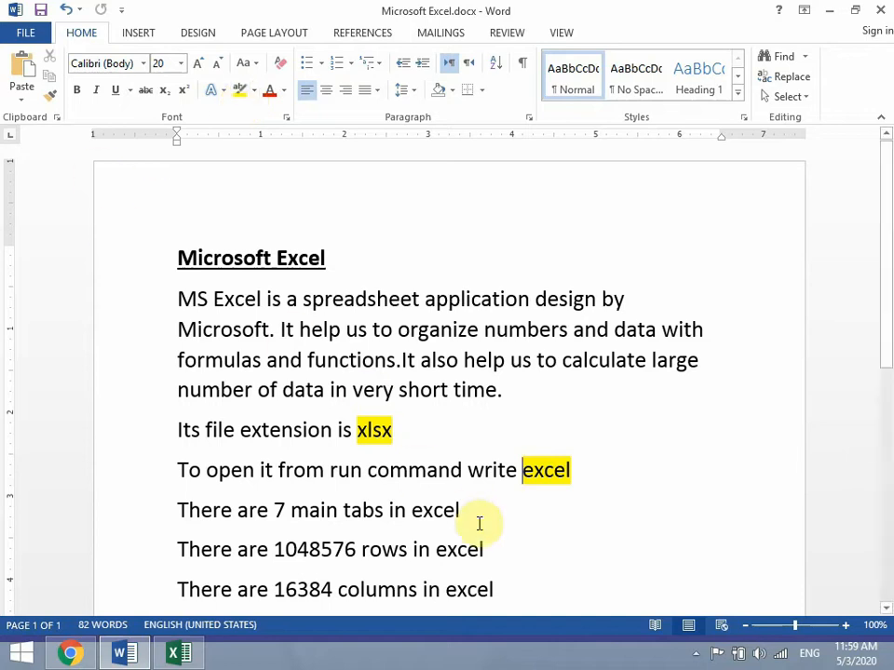
# Switch to Excel to examine its main ribbon tabs, including Formulas, Data, Review and View, and return to the Word notes
pyautogui.moveTo(460, 521); pyautogui.dragTo(365, 527)
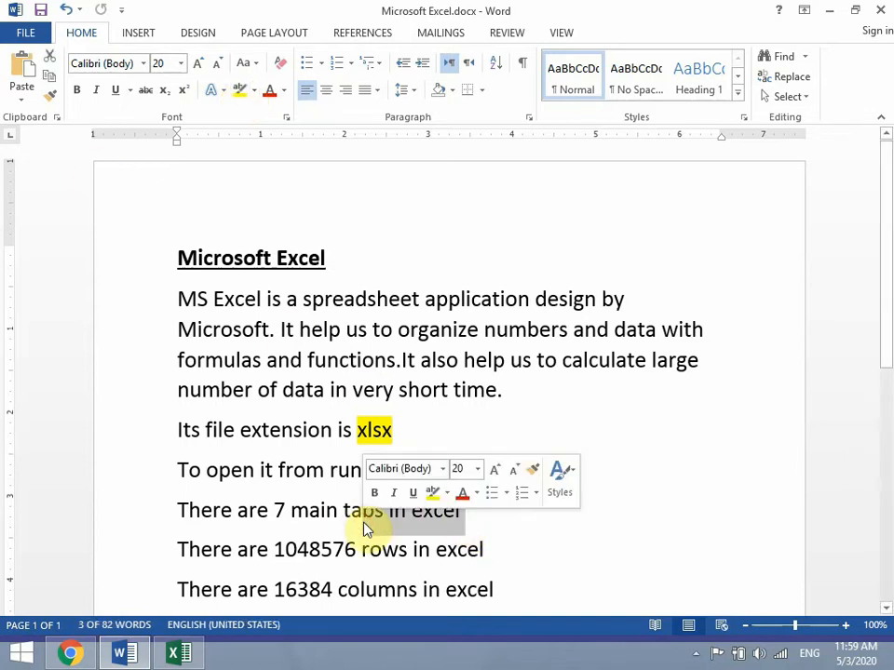
pyautogui.click(178, 653)
pyautogui.click(423, 216)
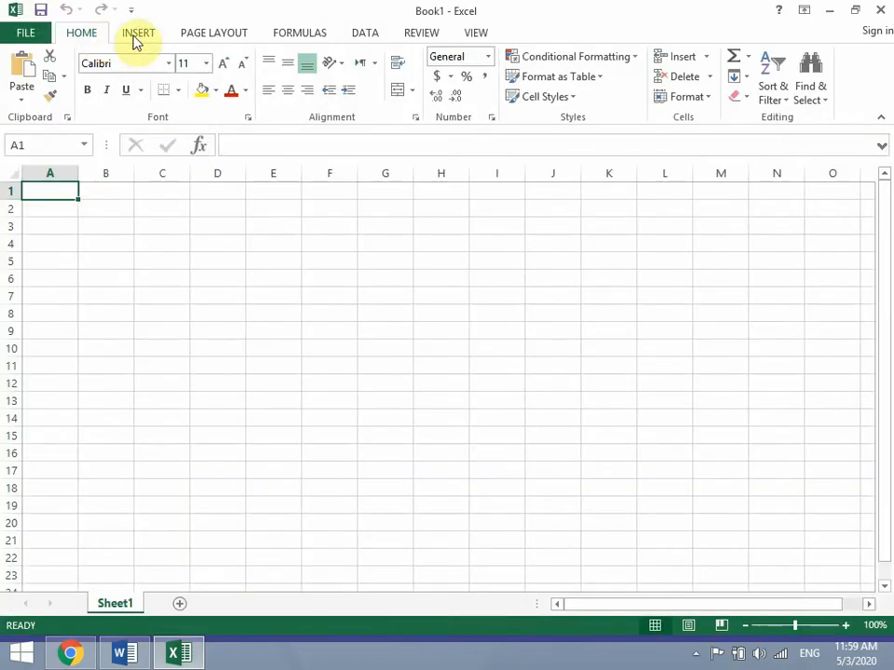
pyautogui.click(279, 35)
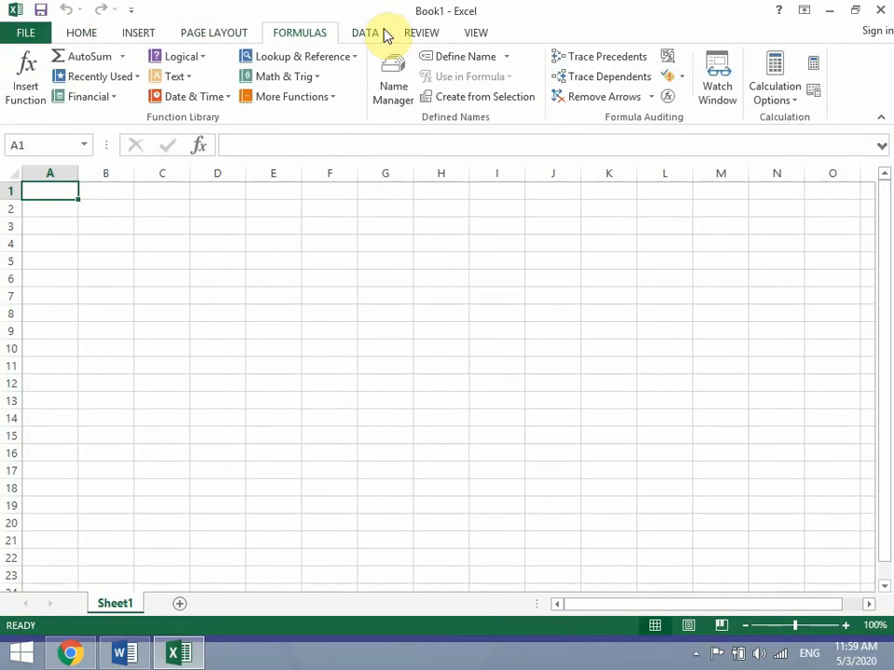
pyautogui.click(383, 32)
pyautogui.click(410, 33)
pyautogui.click(473, 34)
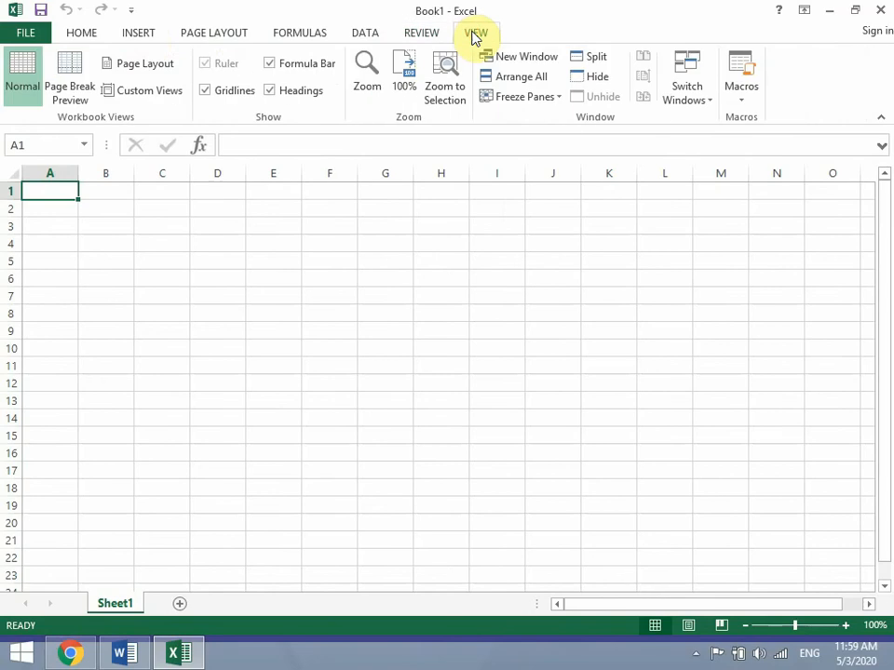
pyautogui.click(108, 34)
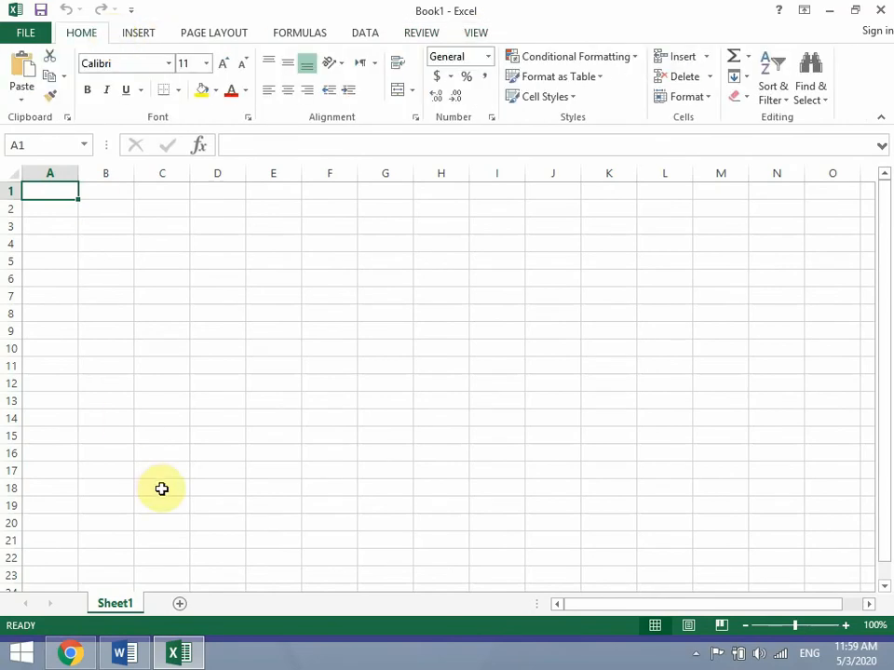
pyautogui.click(124, 654)
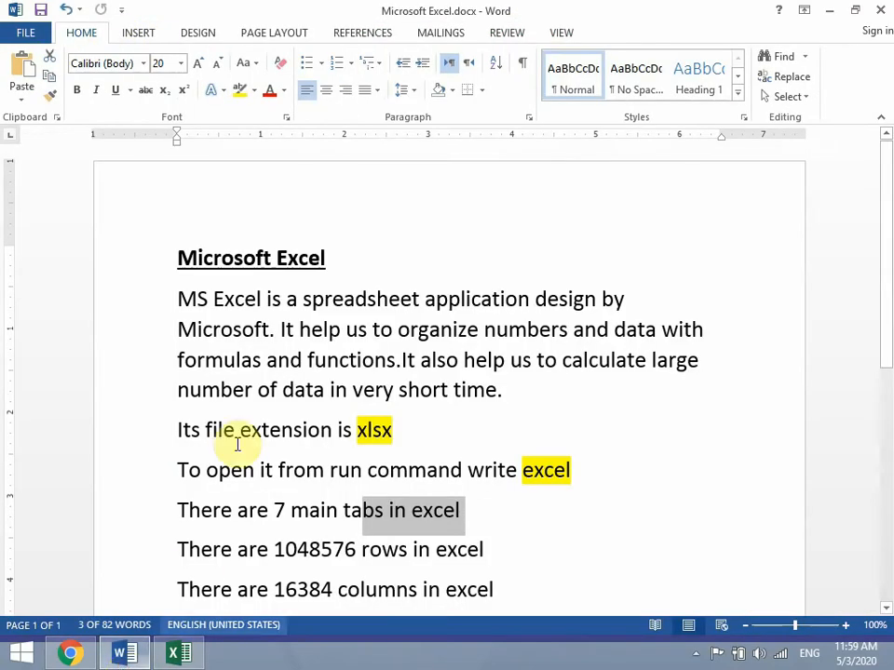
# Switch to Excel to examine the rows of Sheet1, selecting sample cells such as B9, M6 and A5, and return to Word
pyautogui.scroll(-2, 240, 444)
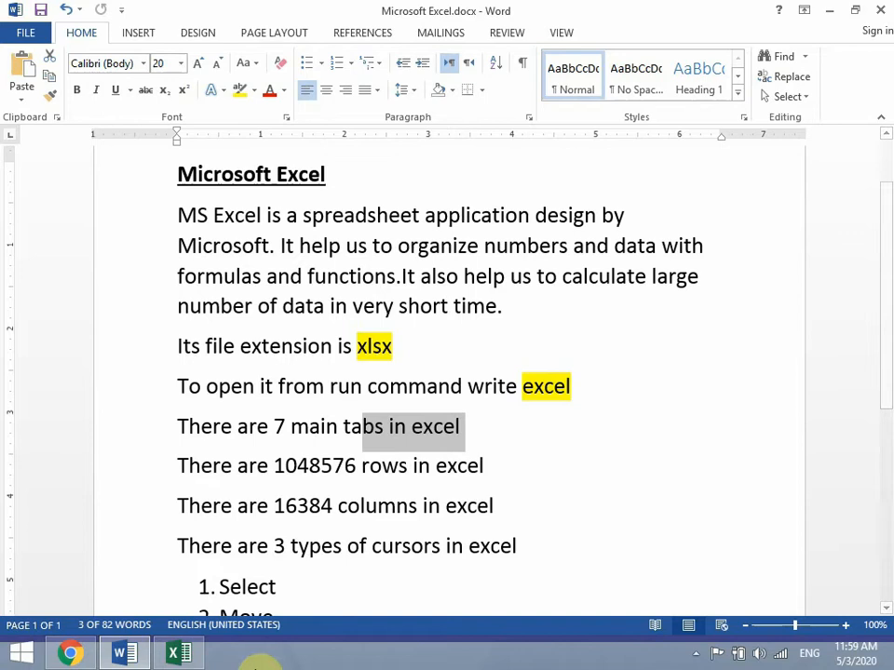
pyautogui.click(179, 653)
pyautogui.click(117, 257)
pyautogui.click(124, 329)
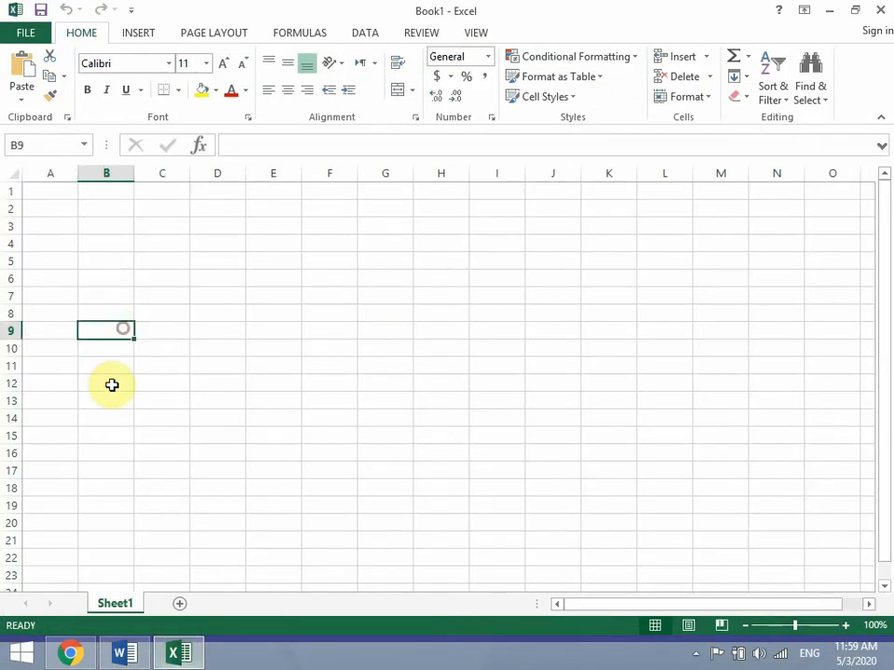
pyautogui.click(109, 401)
pyautogui.click(217, 278)
pyautogui.click(606, 280)
pyautogui.click(717, 279)
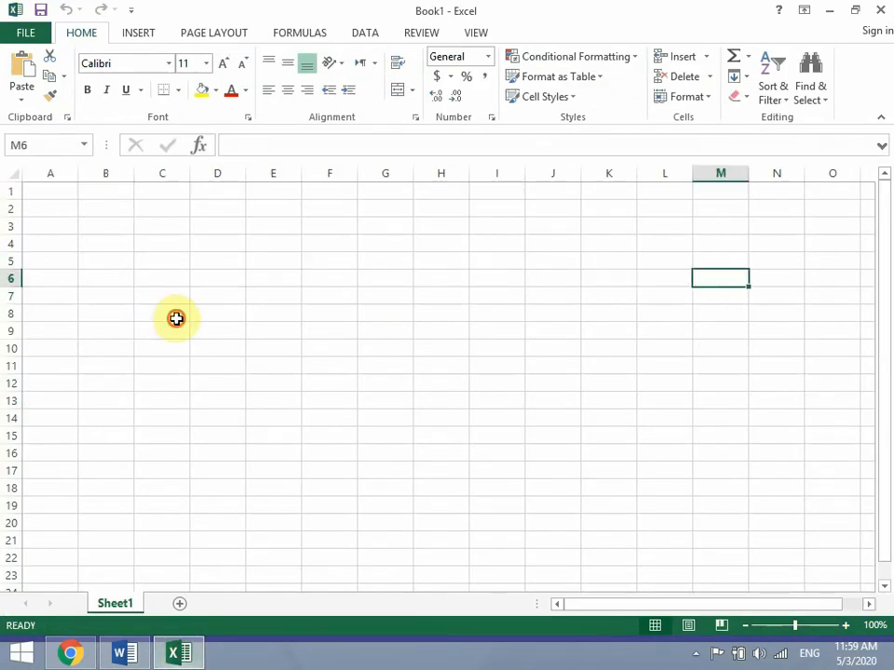
pyautogui.click(172, 314)
pyautogui.click(49, 263)
pyautogui.scroll(-8, 117, 318)
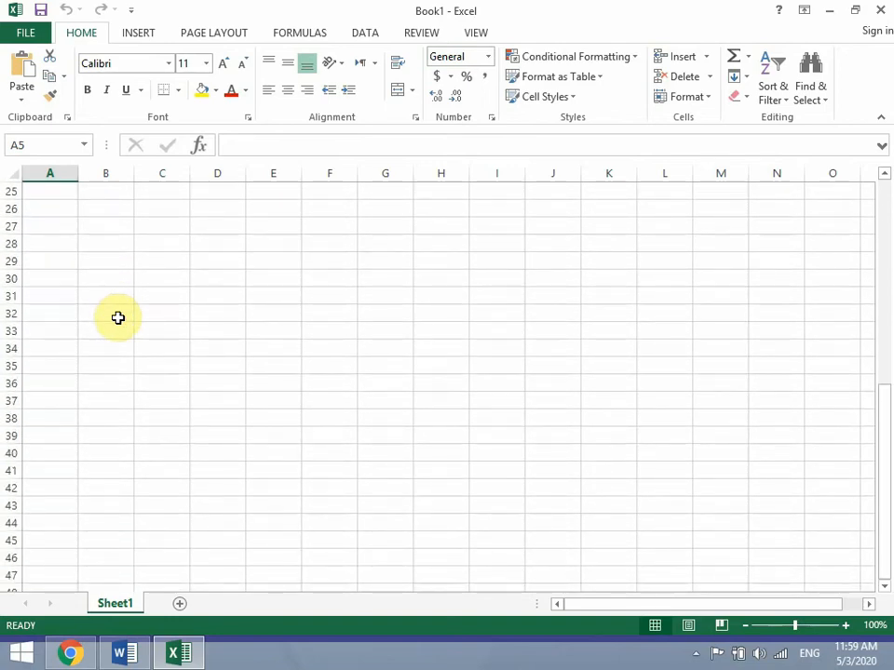
pyautogui.scroll(8, 118, 317)
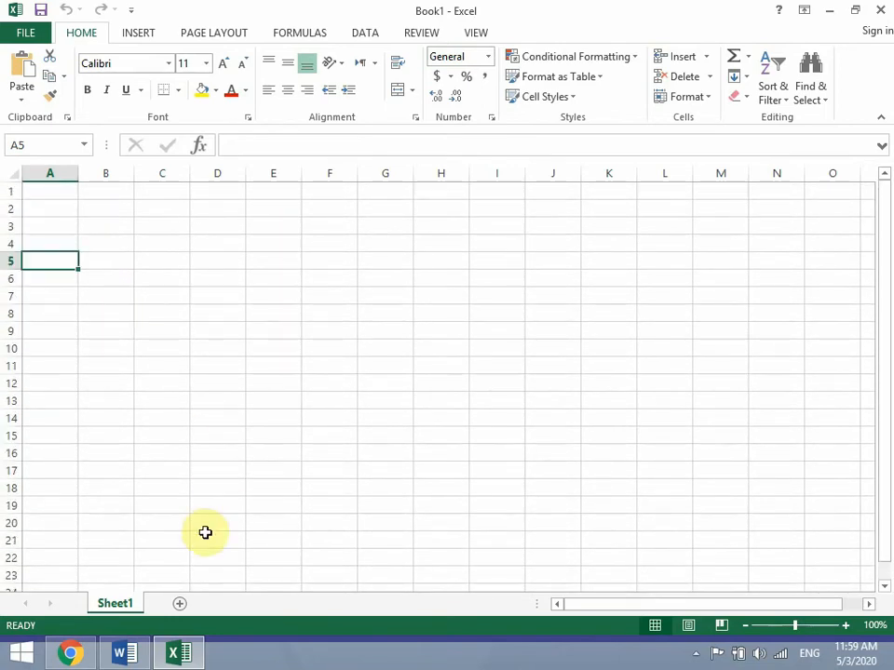
pyautogui.click(184, 650)
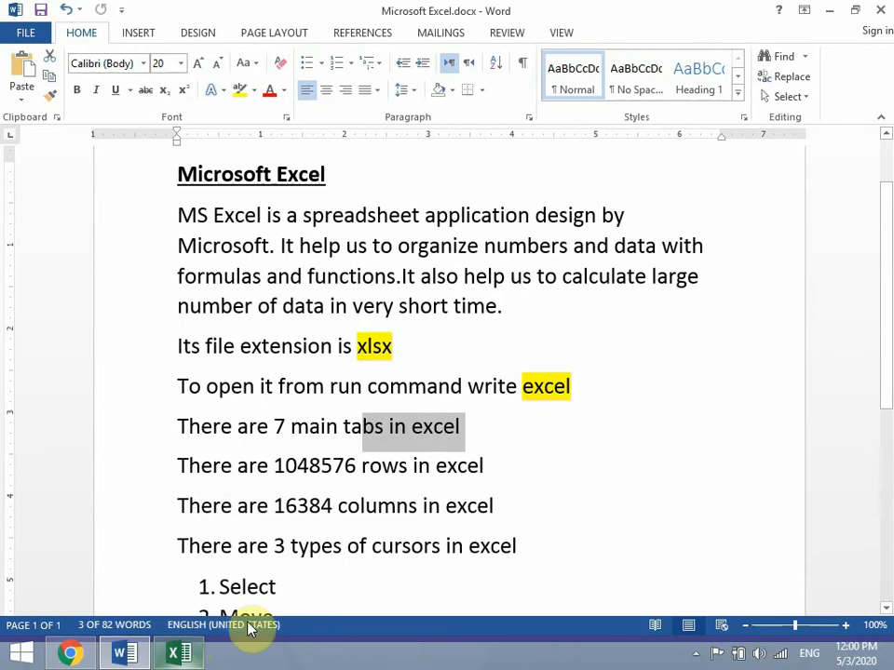
# Select the column count 16384 in the notes, examine the worksheet columns in Excel with sample selections, and return to Word
pyautogui.moveTo(274, 504); pyautogui.dragTo(342, 504)
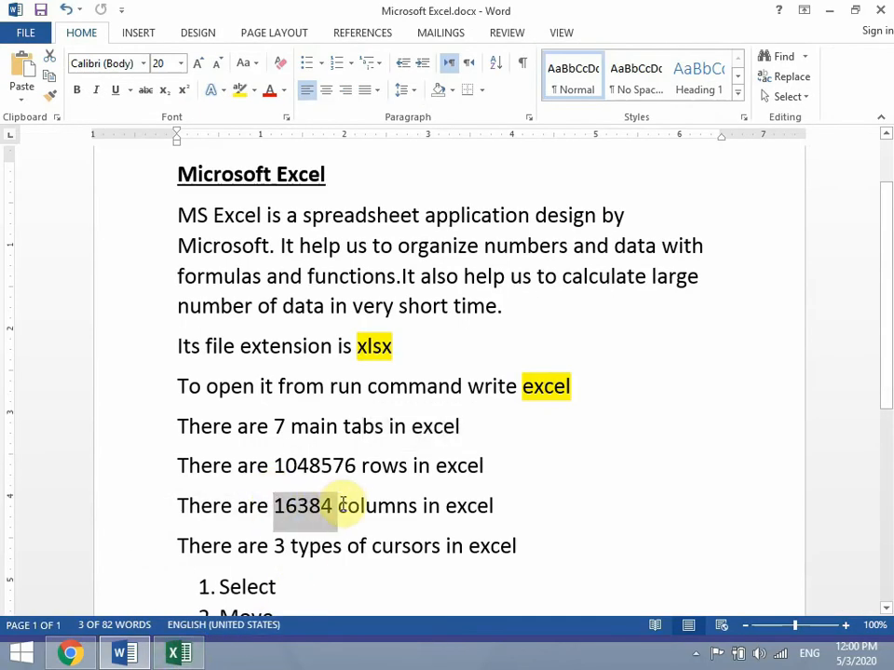
pyautogui.click(179, 653)
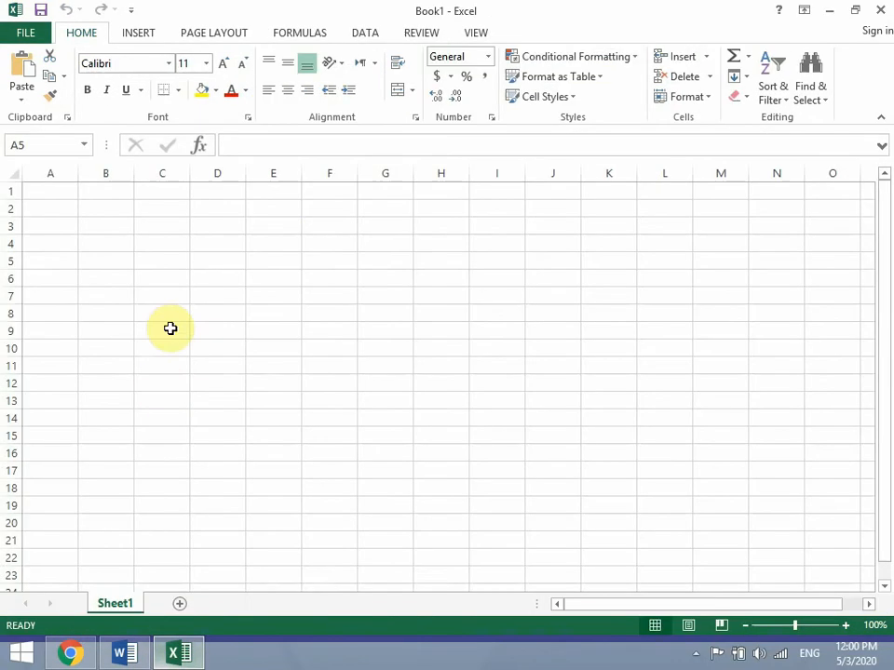
pyautogui.moveTo(84, 226); pyautogui.dragTo(560, 248)
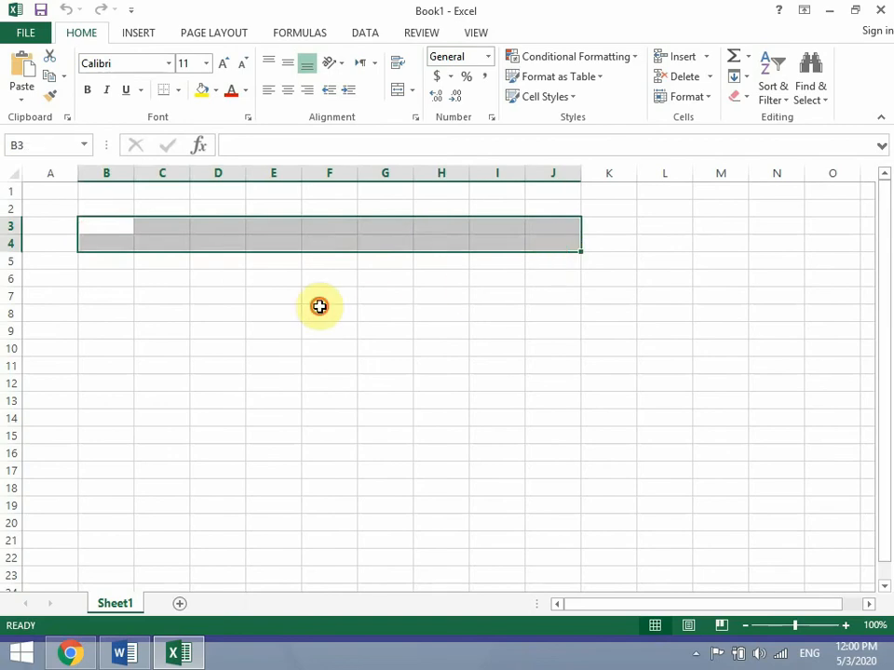
pyautogui.click(319, 306)
pyautogui.click(53, 176)
pyautogui.click(124, 179)
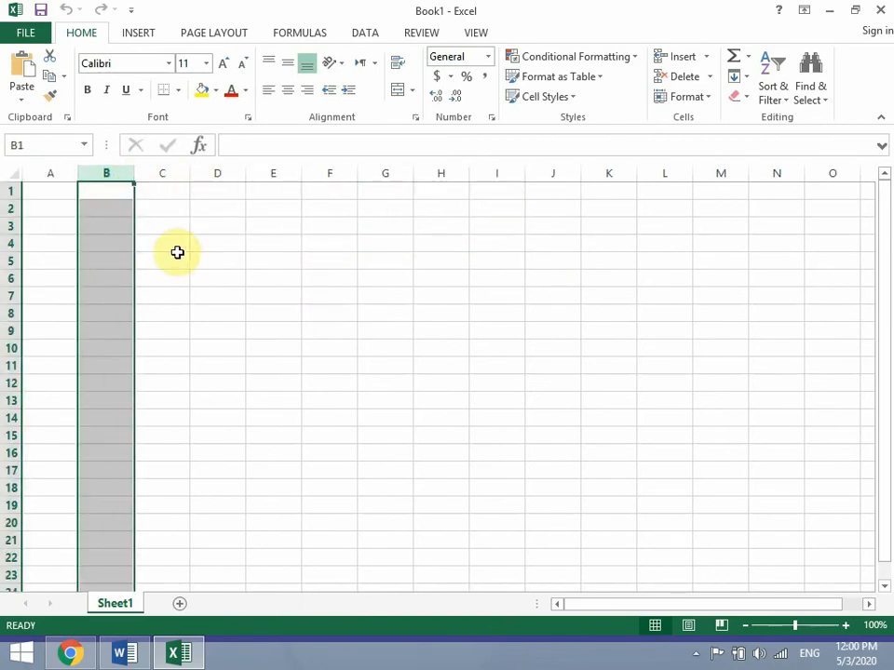
pyautogui.moveTo(52, 234); pyautogui.dragTo(738, 265)
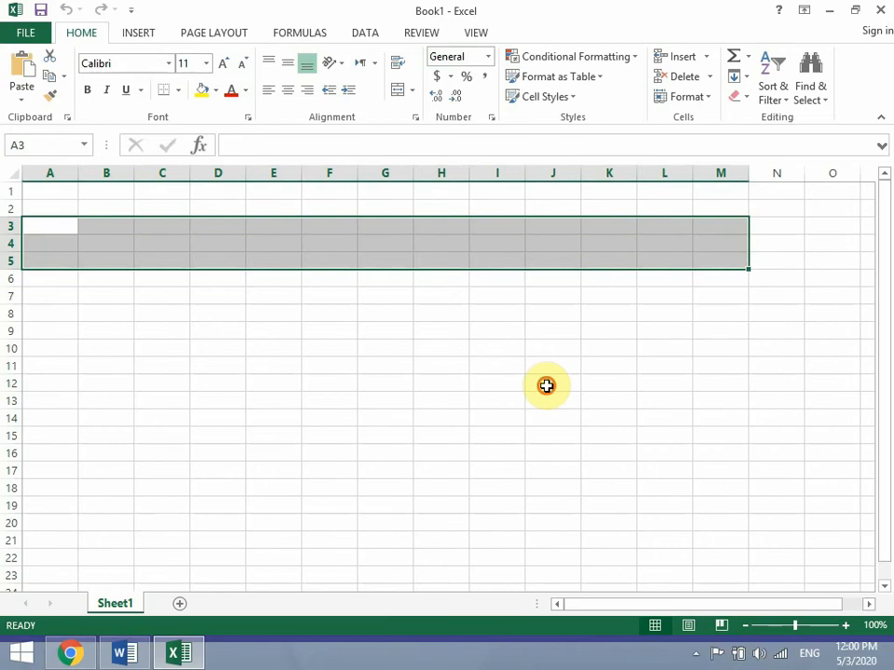
pyautogui.click(546, 386)
pyautogui.click(122, 655)
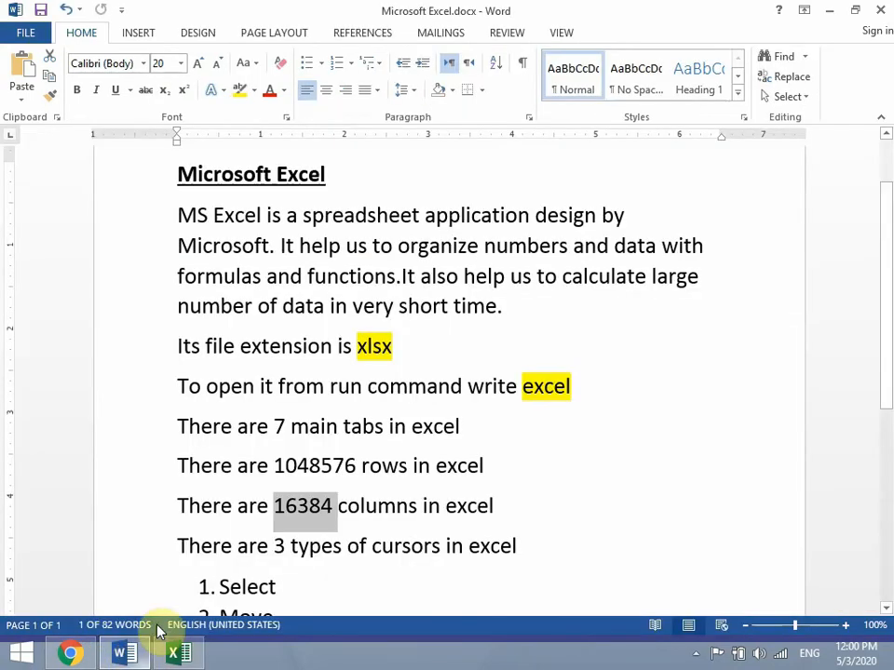
# Review the three cursor types in the notes' numbered list: Select, Move and Copy
pyautogui.scroll(-1, 300, 525)
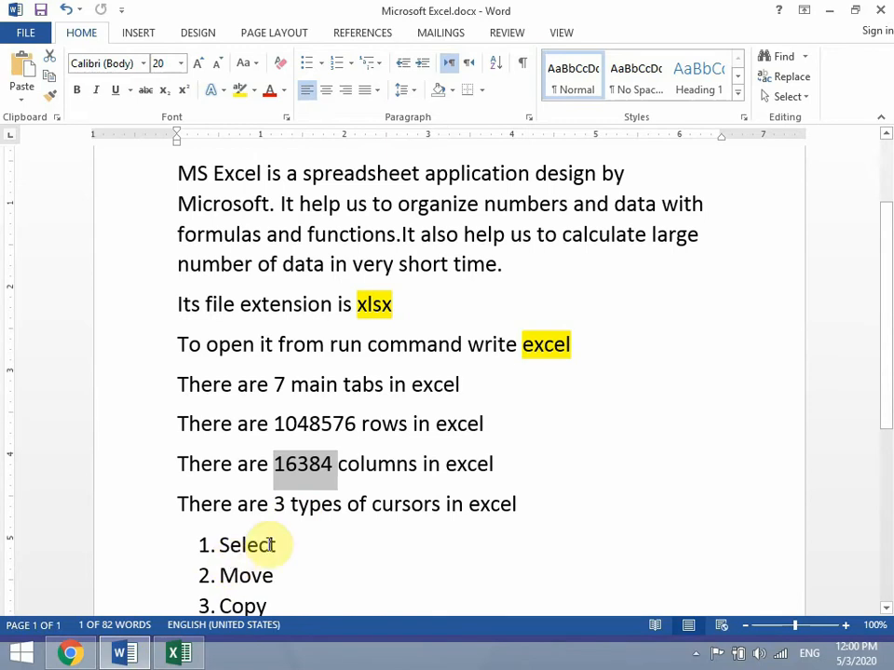
pyautogui.scroll(-2, 282, 540)
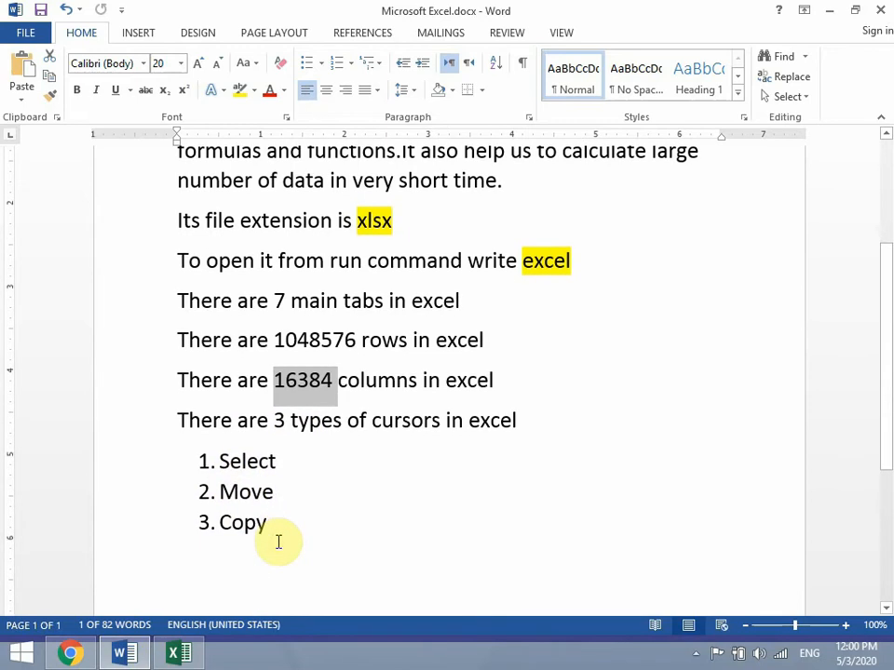
pyautogui.click(223, 458)
pyautogui.moveTo(223, 458); pyautogui.dragTo(256, 537)
pyautogui.click(239, 452)
pyautogui.click(238, 487)
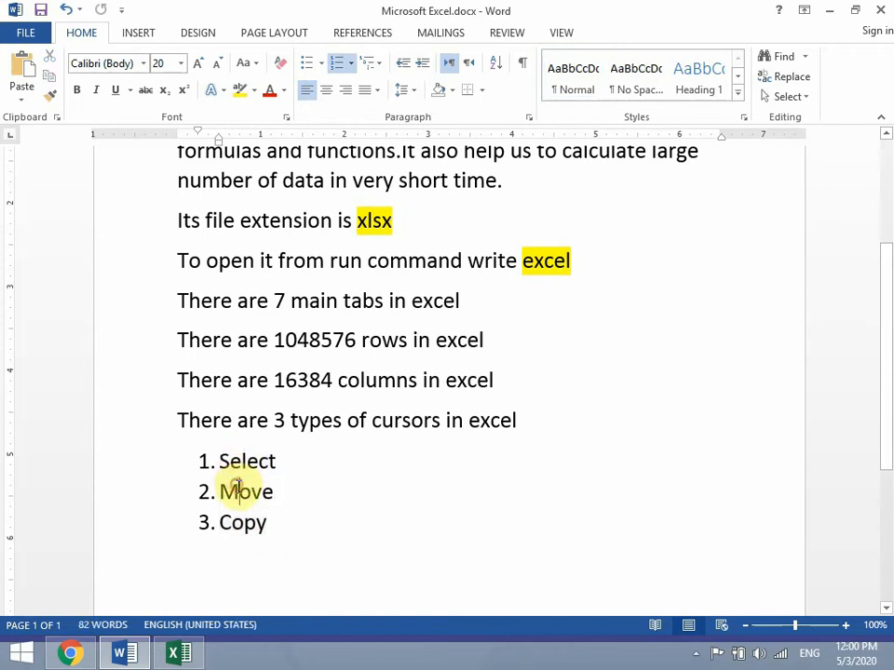
pyautogui.click(239, 527)
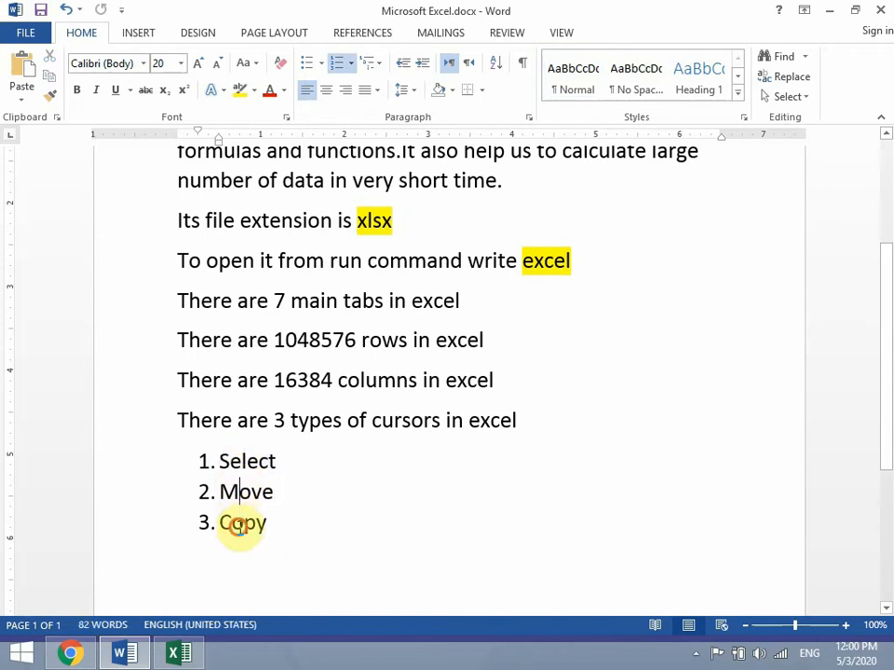
# Switch to Excel and demonstrate the select cursor on single cells C10, C7 and E7 and on a small block of cells
pyautogui.click(179, 654)
pyautogui.click(186, 359)
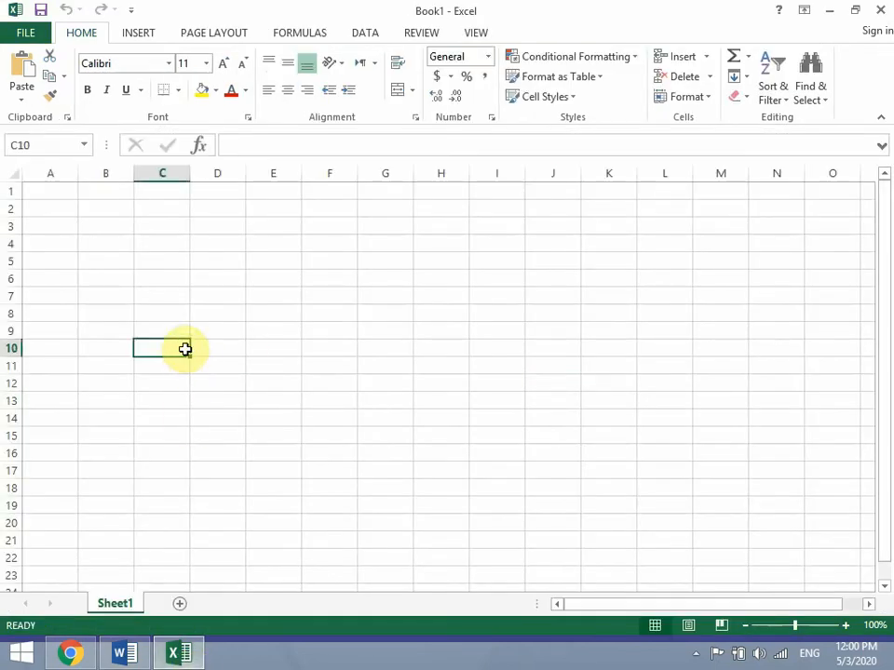
pyautogui.click(171, 296)
pyautogui.click(271, 295)
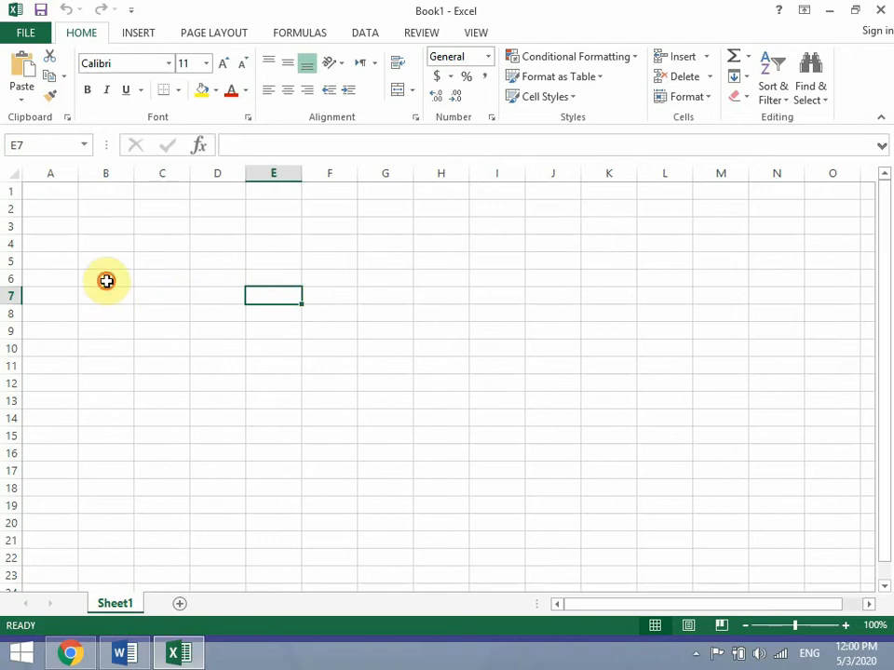
pyautogui.moveTo(106, 281); pyautogui.dragTo(232, 437)
pyautogui.click(97, 344)
pyautogui.click(143, 291)
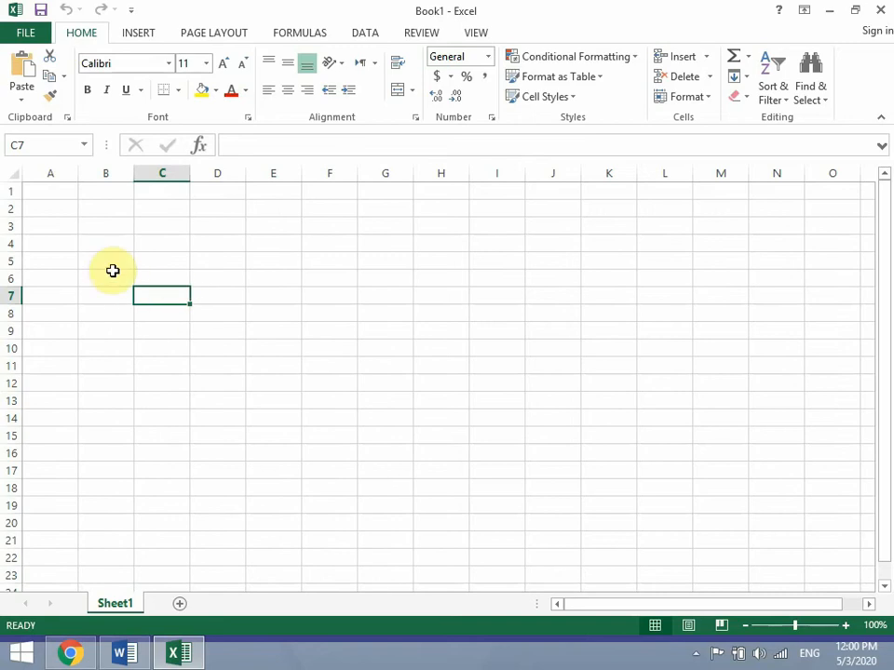
# Demonstrate range selection on B4:B18, C4:H17, B4:J21 and C5:I19, finishing with single cells D9 and C6
pyautogui.moveTo(100, 243); pyautogui.dragTo(113, 487)
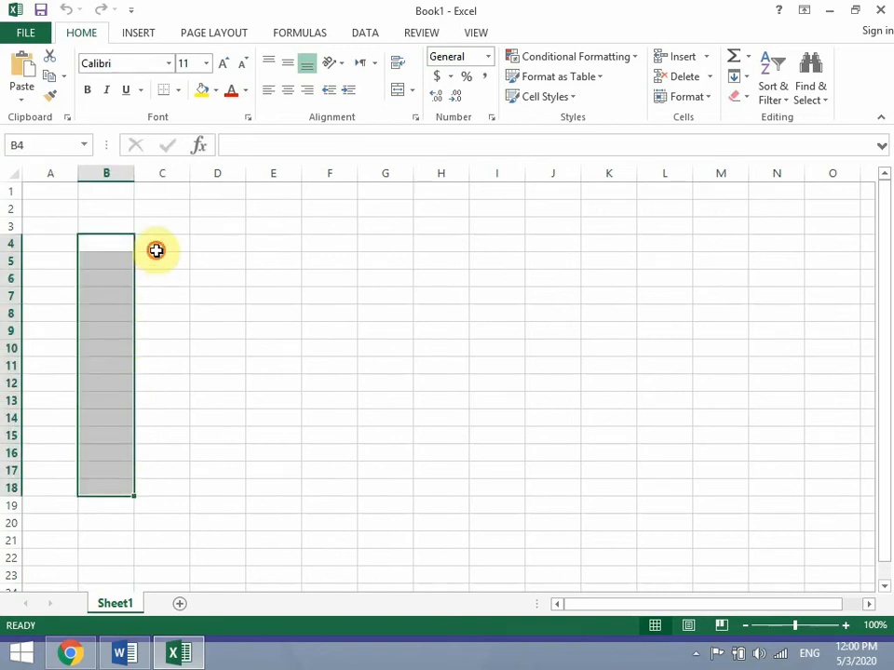
pyautogui.moveTo(156, 251); pyautogui.dragTo(413, 473)
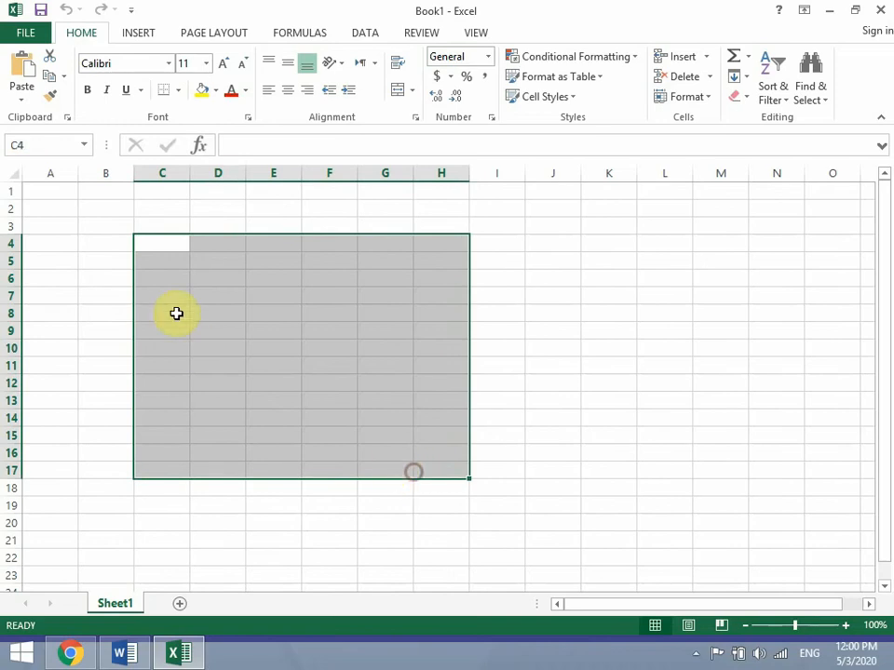
pyautogui.moveTo(108, 262); pyautogui.dragTo(491, 527)
pyautogui.moveTo(125, 240); pyautogui.dragTo(568, 532)
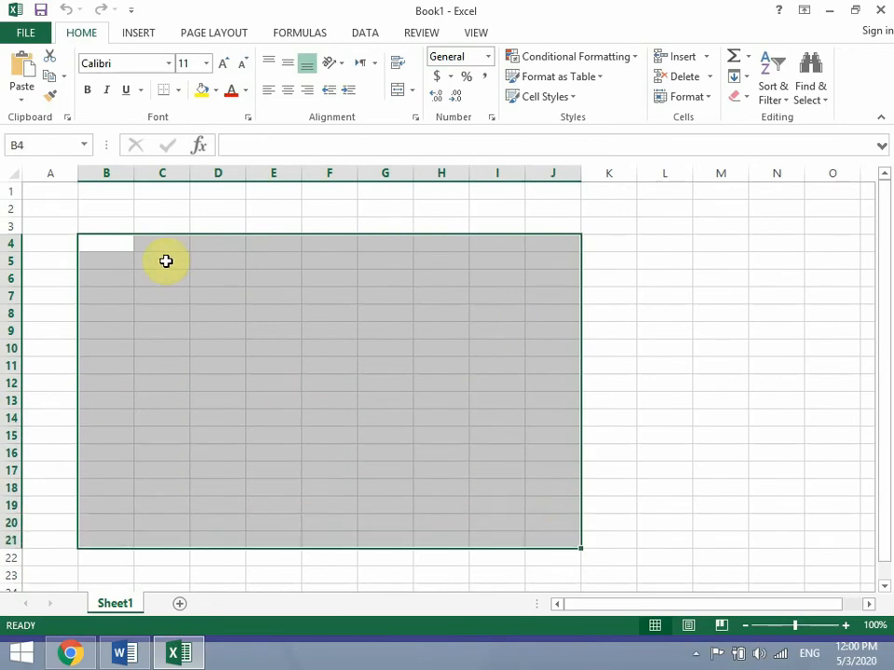
pyautogui.moveTo(165, 262); pyautogui.dragTo(503, 506)
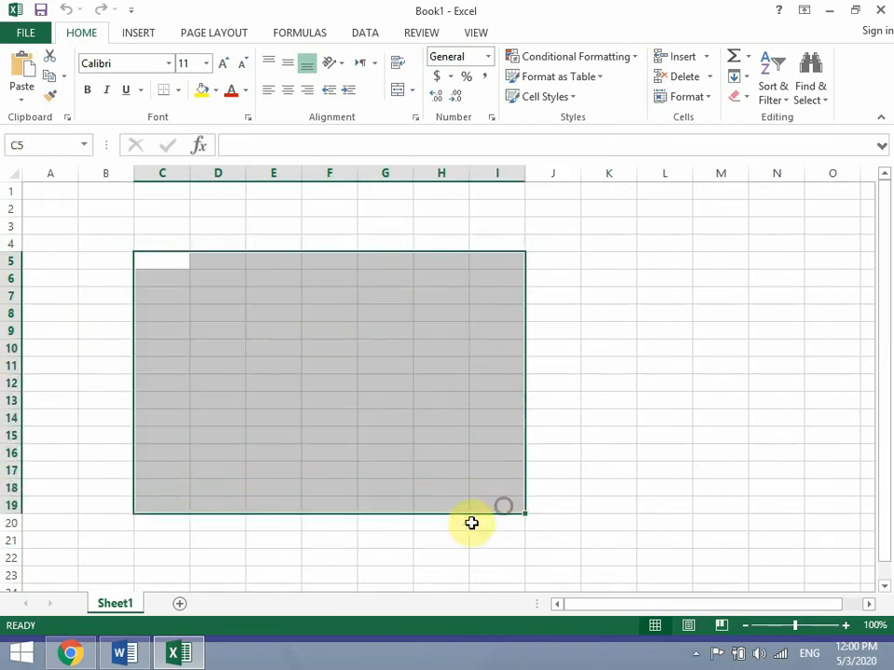
pyautogui.click(232, 326)
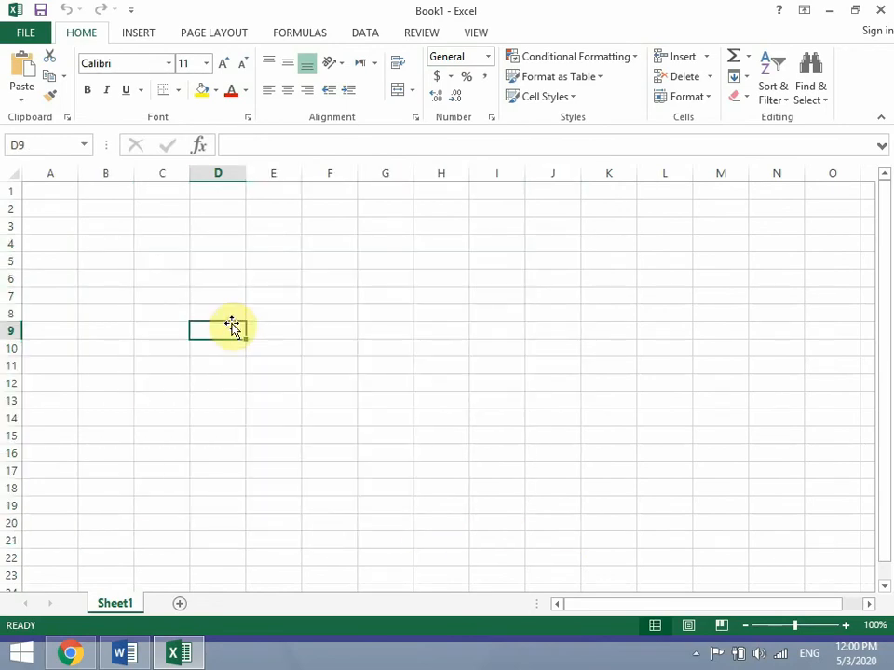
pyautogui.click(178, 279)
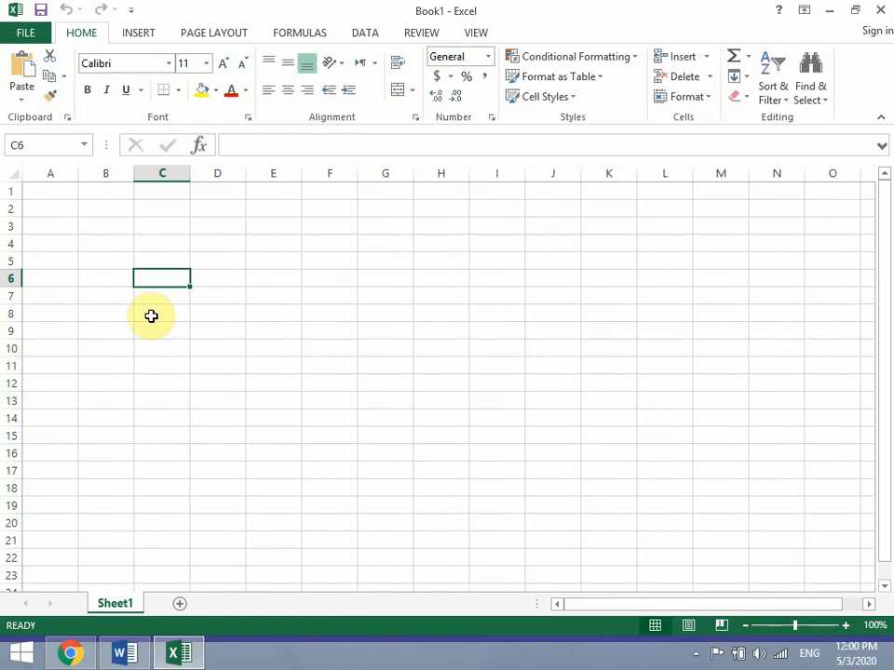
# Enter 900 in cell C6 and 800 in cell C7
pyautogui.write('900')
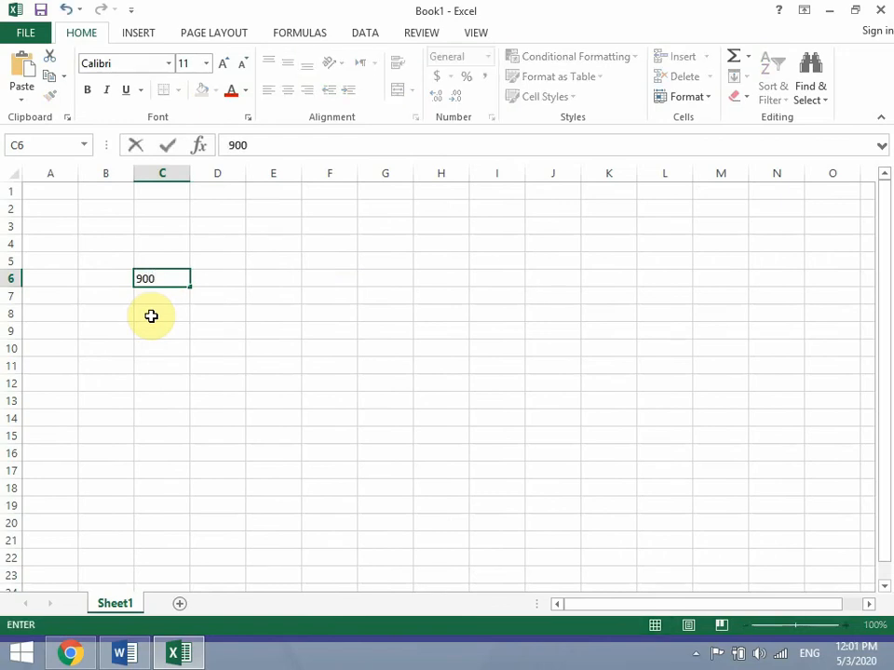
pyautogui.press('Return')
pyautogui.write('800')
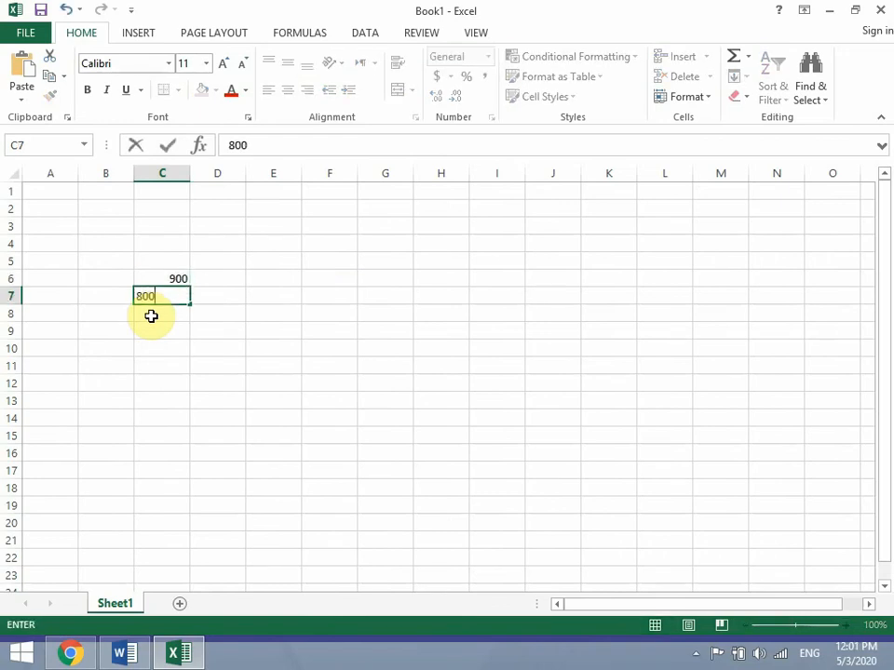
pyautogui.press('Return')
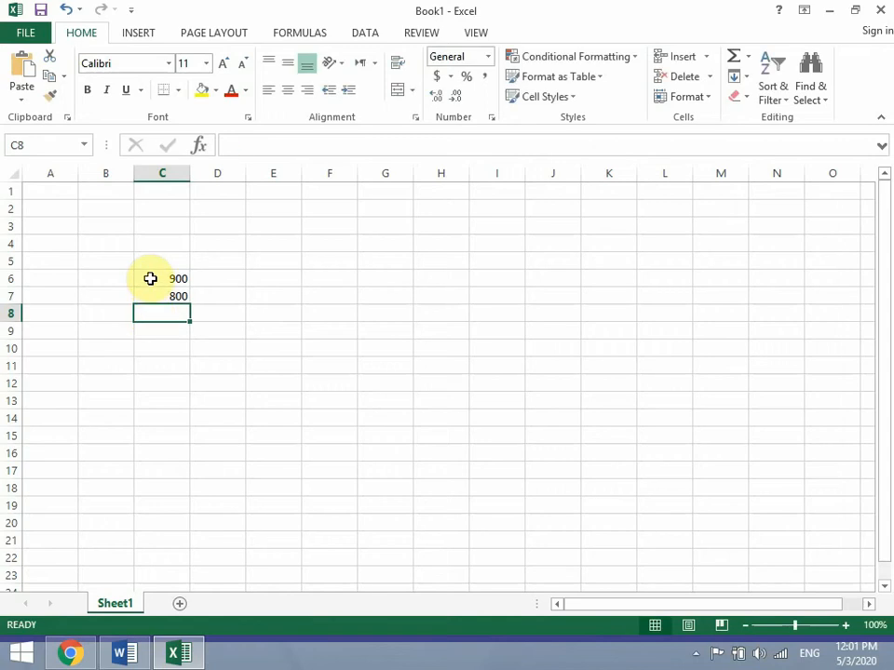
# Demonstrate the move cursor by moving 900 from C6 to C8 and 800 from C7 to C9
pyautogui.click(150, 279)
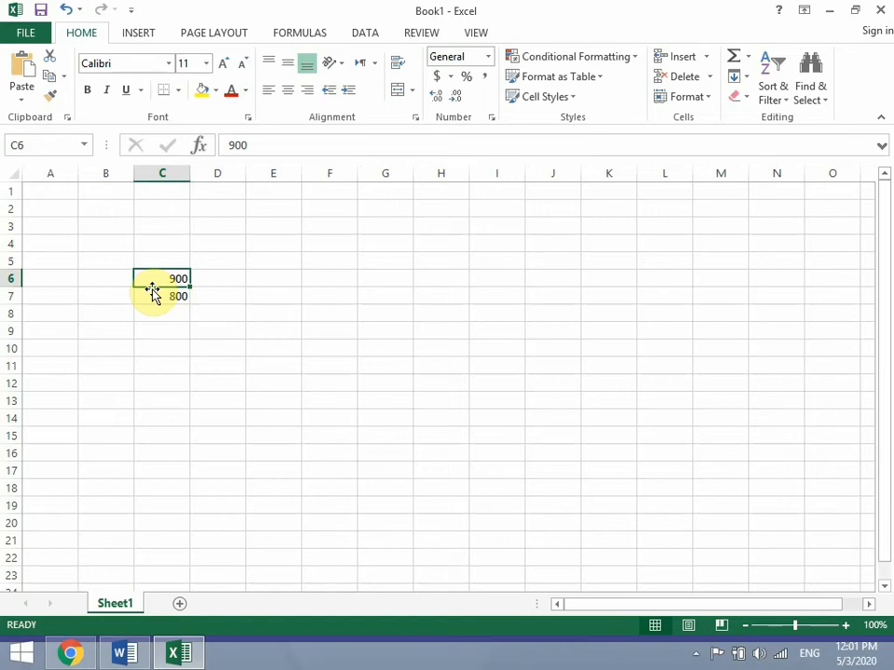
pyautogui.moveTo(153, 291); pyautogui.dragTo(156, 314)
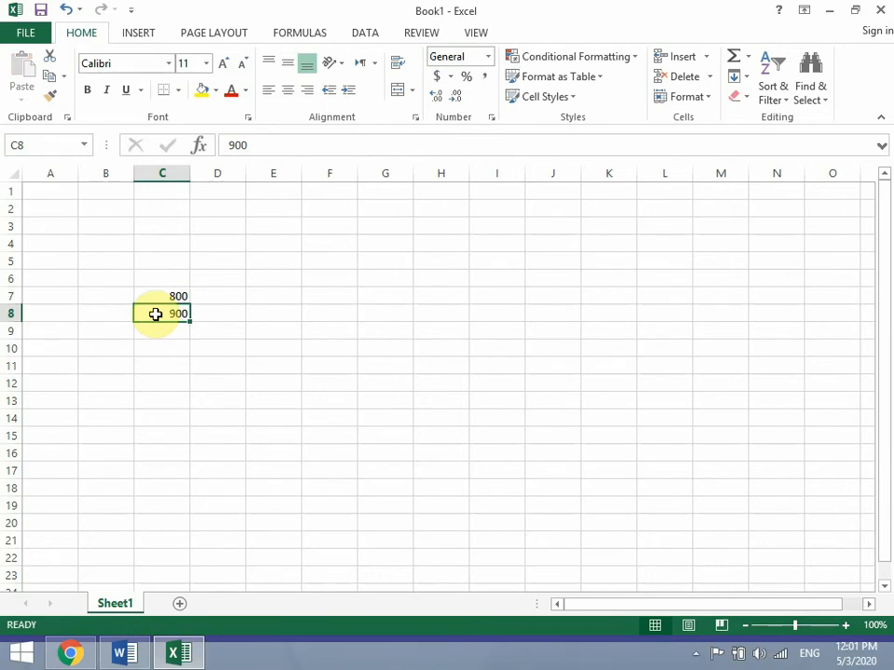
pyautogui.moveTo(158, 324)
pyautogui.mouseDown()
pyautogui.moveTo(335, 377)
pyautogui.moveTo(374, 314)
pyautogui.moveTo(375, 321)
pyautogui.moveTo(158, 344)
pyautogui.moveTo(160, 321)
pyautogui.moveTo(173, 360)
pyautogui.moveTo(168, 313)
pyautogui.moveTo(168, 329)
pyautogui.mouseUp()
pyautogui.click(165, 295)
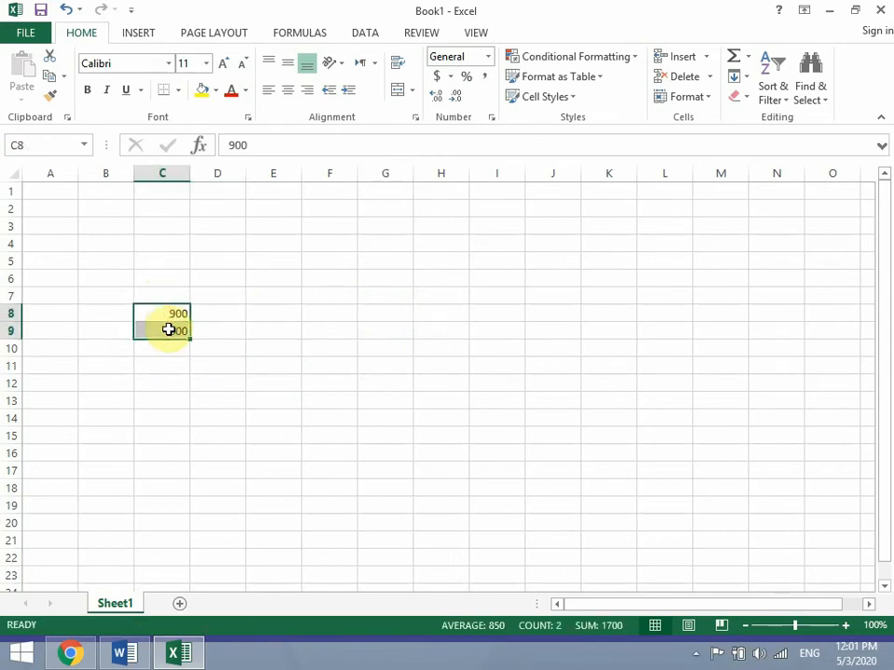
# Switch to the Word notes and highlight the Move and Copy items in the cursor list
pyautogui.click(126, 653)
pyautogui.moveTo(277, 493); pyautogui.dragTo(205, 491)
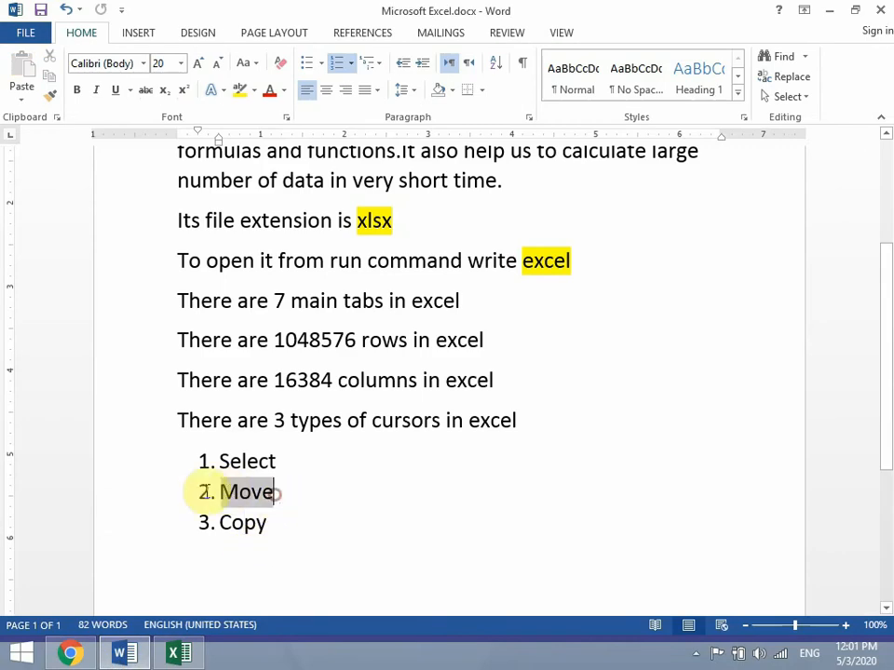
pyautogui.click(279, 524)
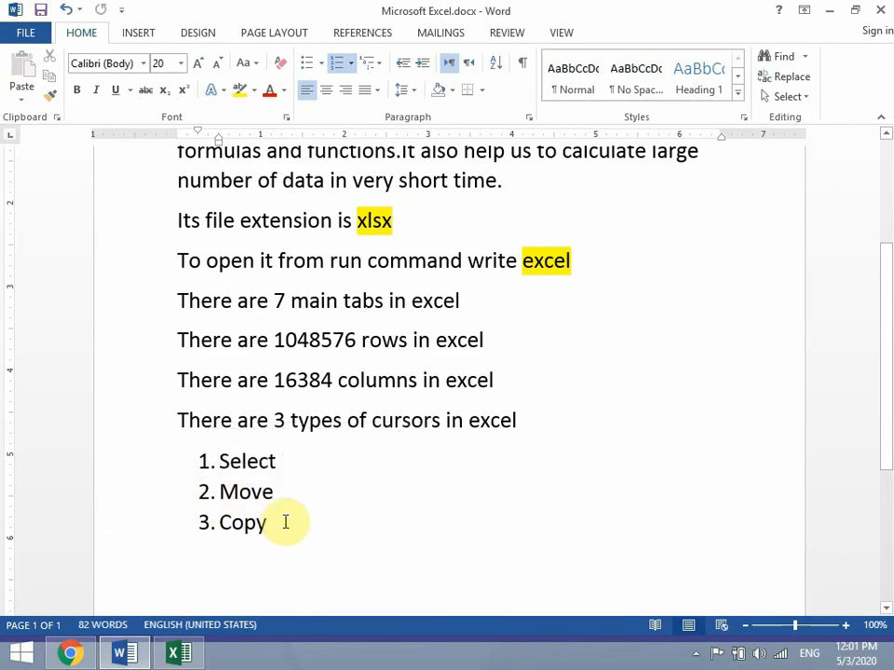
pyautogui.moveTo(285, 522); pyautogui.dragTo(210, 523)
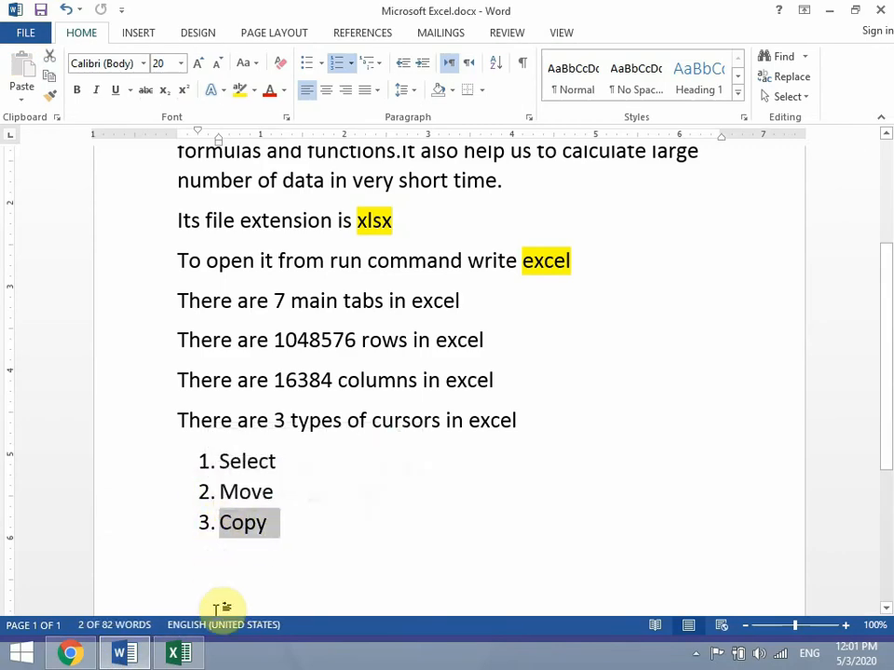
# Return to Excel and delete the contents of C8:C9
pyautogui.click(178, 653)
pyautogui.click(166, 371)
pyautogui.moveTo(173, 317); pyautogui.dragTo(170, 333)
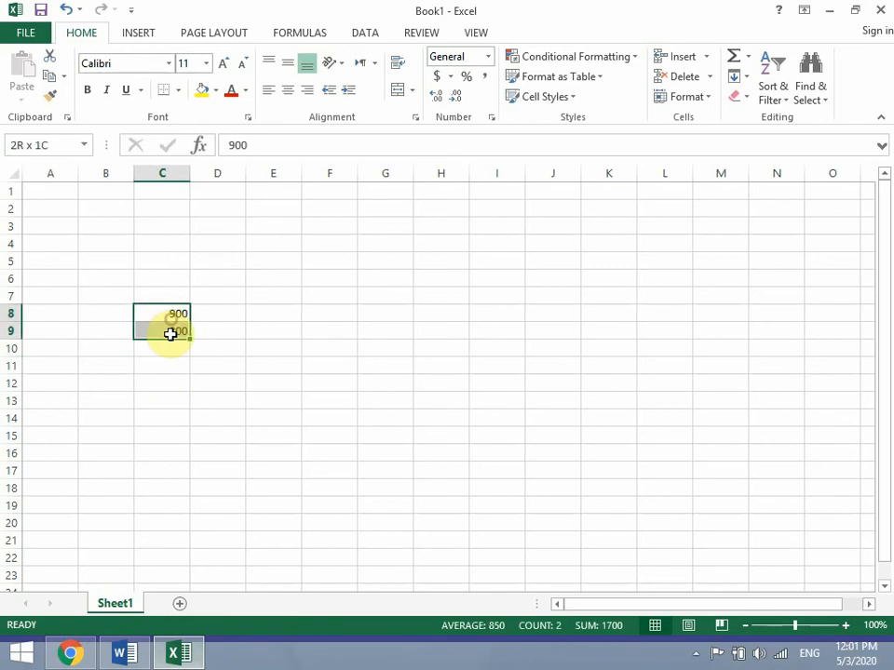
pyautogui.press('Delete')
# Enter 1 in C6 and 2 in C7, and fill the series down to C21
pyautogui.press('Up')
pyautogui.press('Up')
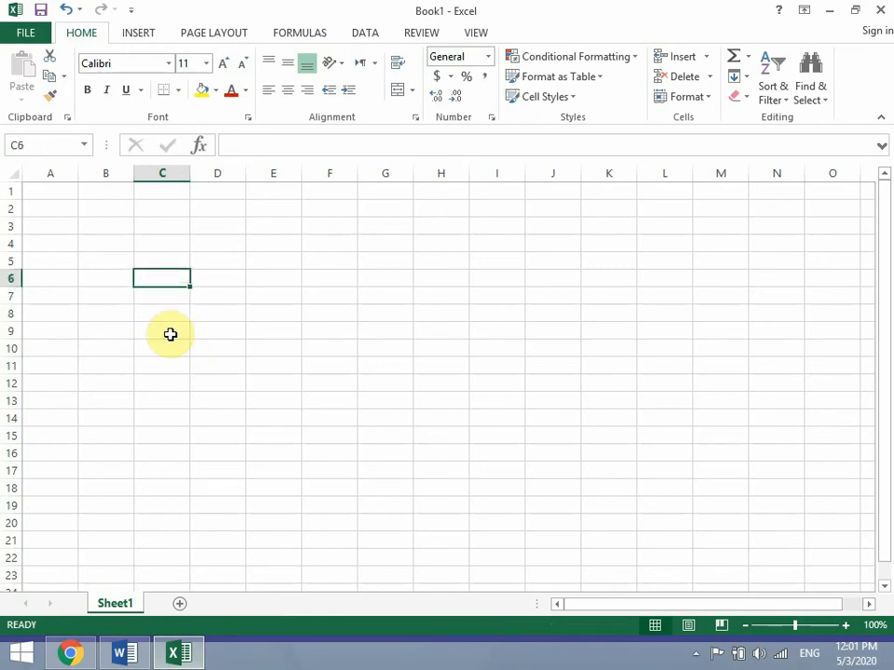
pyautogui.write('1')
pyautogui.press('Return')
pyautogui.write('2')
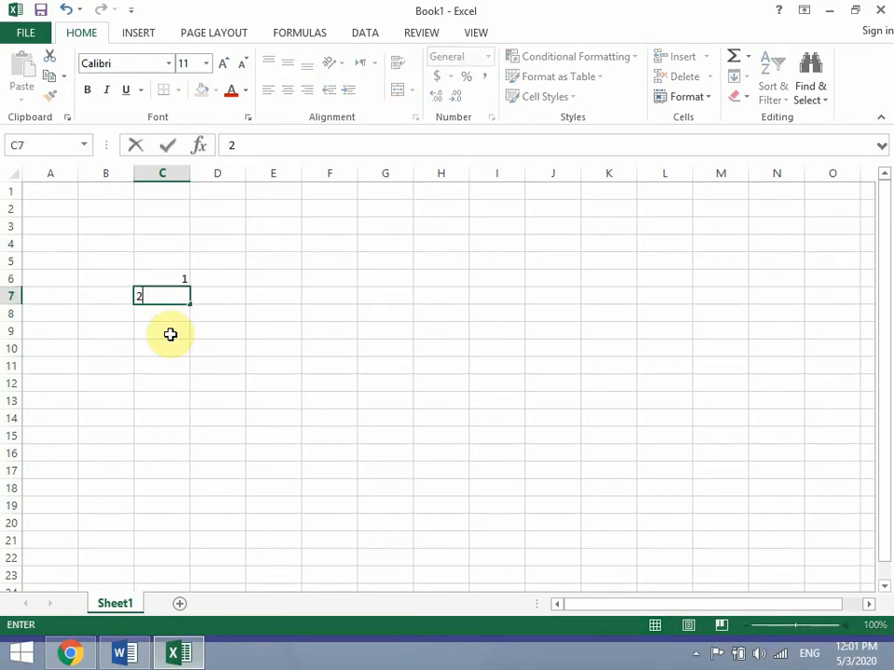
pyautogui.press('Return')
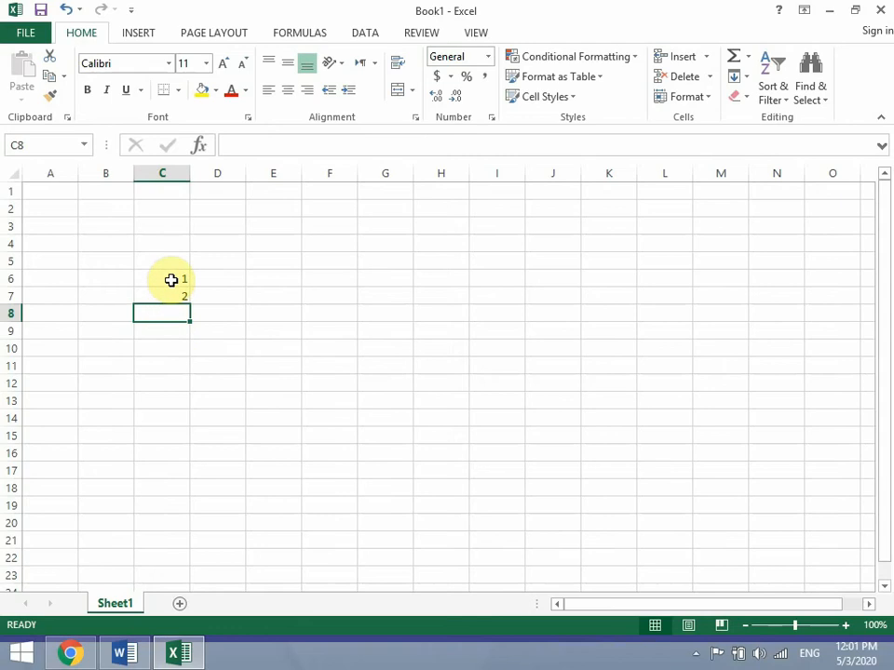
pyautogui.moveTo(172, 289)
pyautogui.mouseDown()
pyautogui.moveTo(173, 307)
pyautogui.moveTo(176, 276)
pyautogui.moveTo(176, 296)
pyautogui.mouseUp()
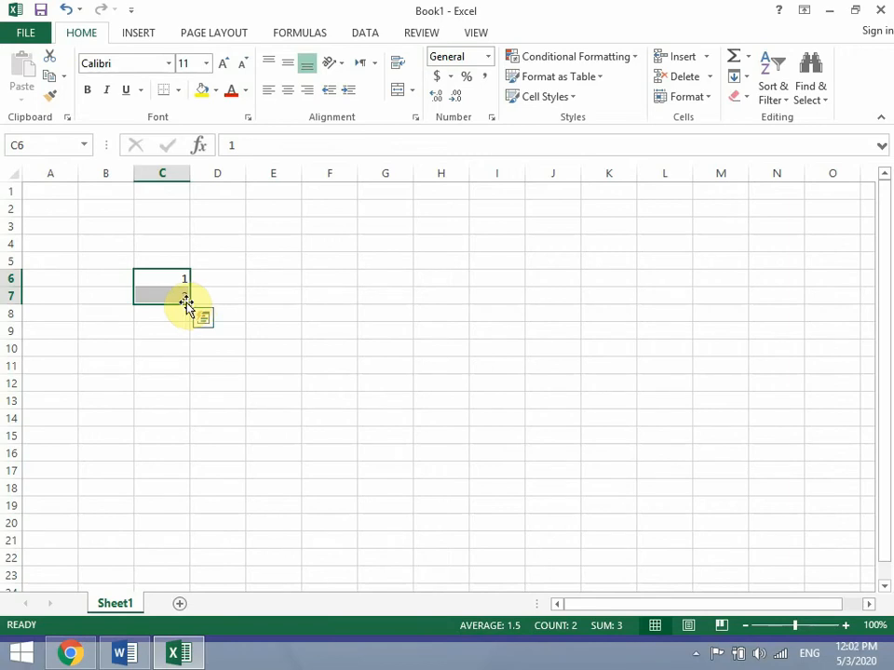
pyautogui.moveTo(187, 303); pyautogui.dragTo(185, 539)
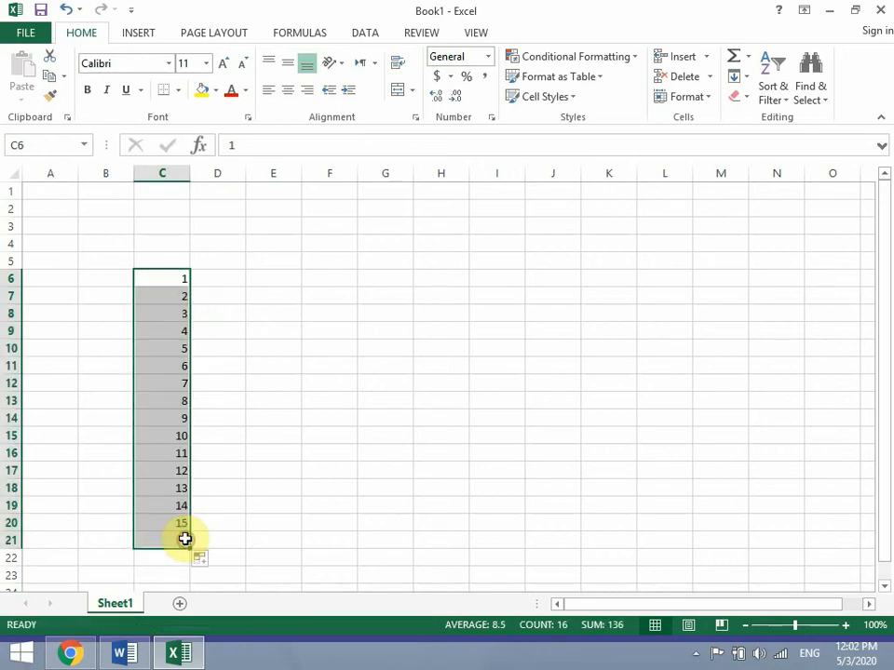
# Enter 1 in both D6 and D7, and fill the value down to D22
pyautogui.click(224, 290)
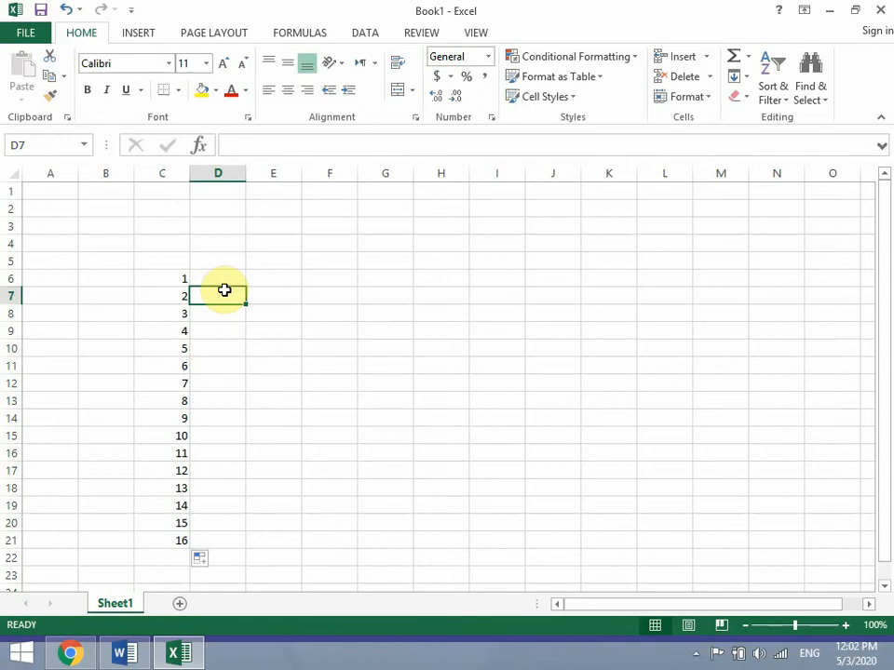
pyautogui.click(224, 279)
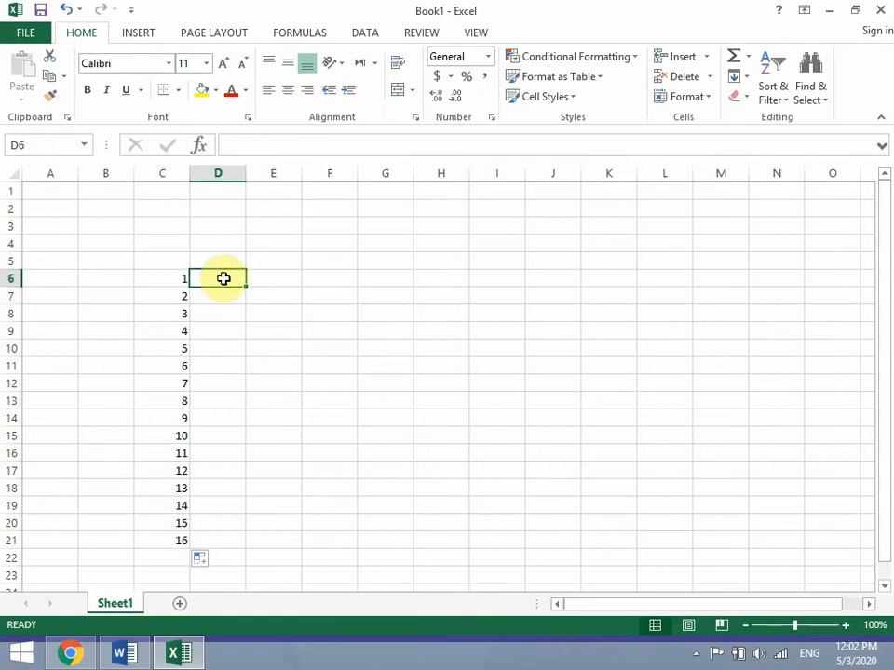
pyautogui.write('1')
pyautogui.press('Return')
pyautogui.write('1')
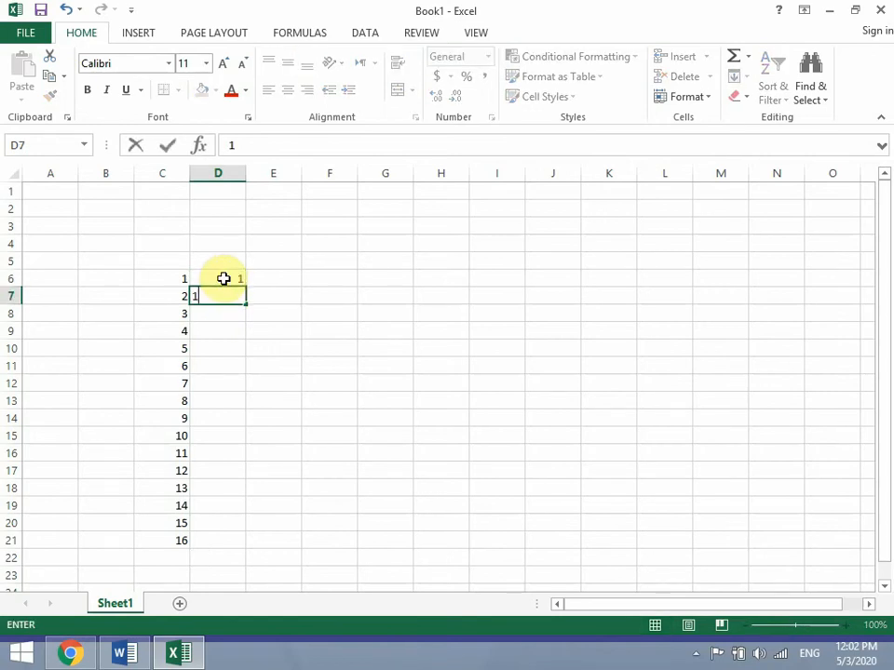
pyautogui.press('Return')
pyautogui.moveTo(224, 278); pyautogui.dragTo(255, 546)
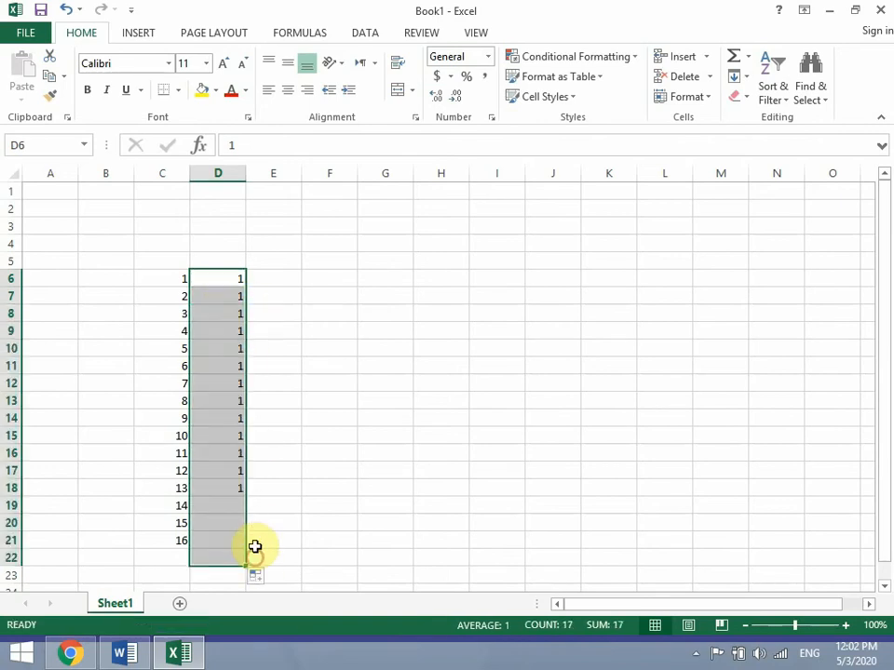
# Enter 2 in E6 and 4 in E7, and fill the even-number series down to E23
pyautogui.click(265, 274)
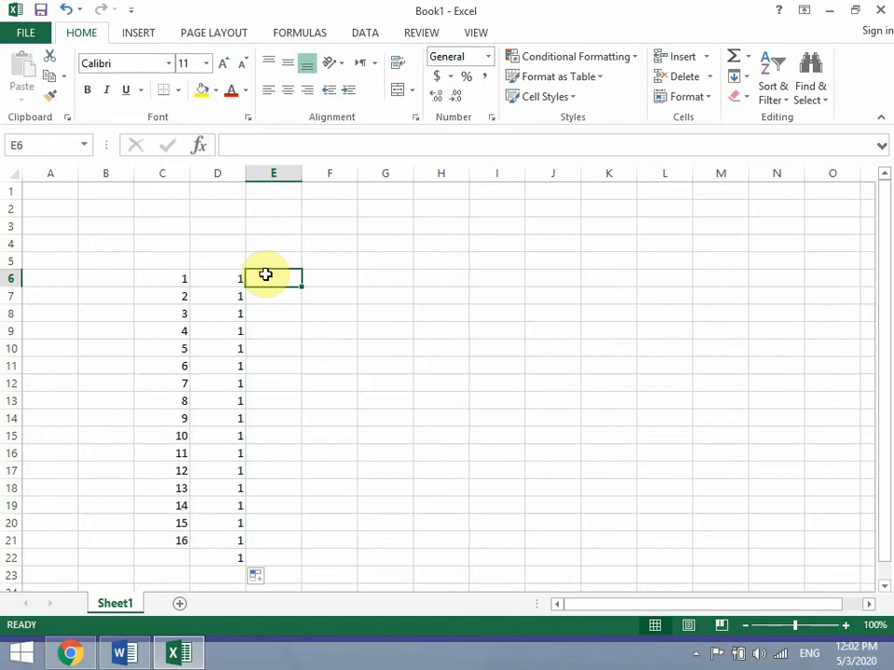
pyautogui.write('2')
pyautogui.press('Return')
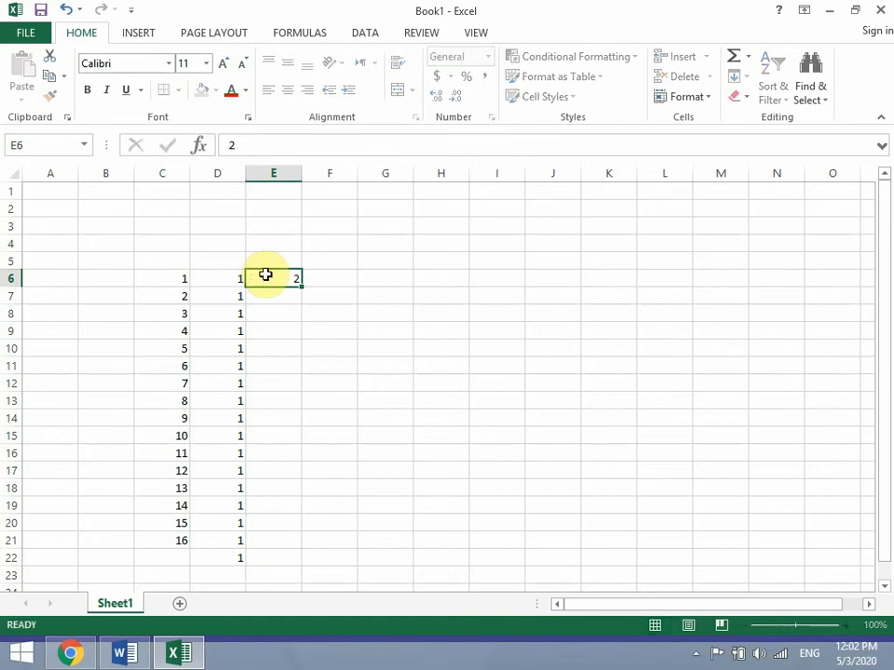
pyautogui.write('4')
pyautogui.press('Return')
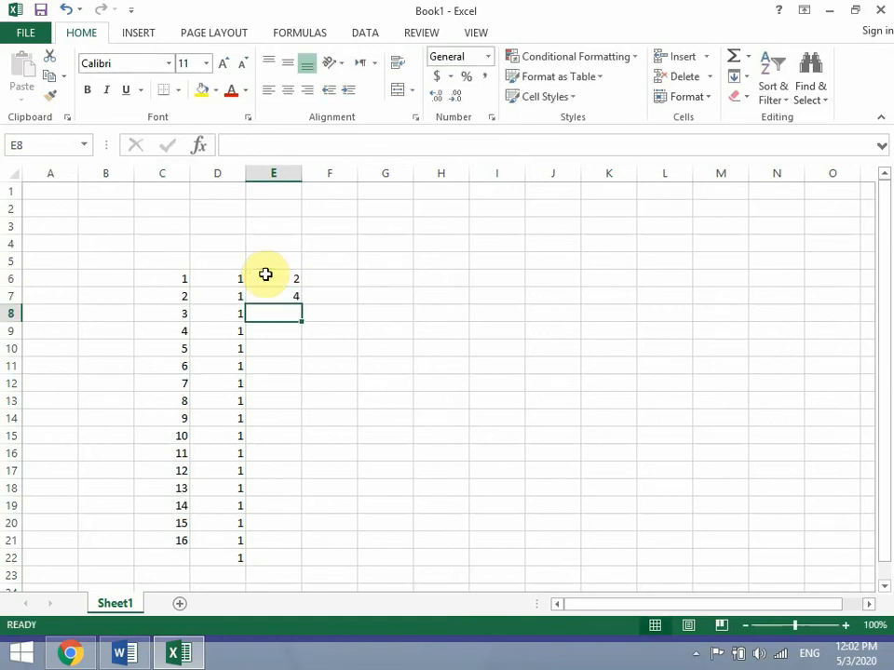
pyautogui.moveTo(265, 275); pyautogui.dragTo(311, 574)
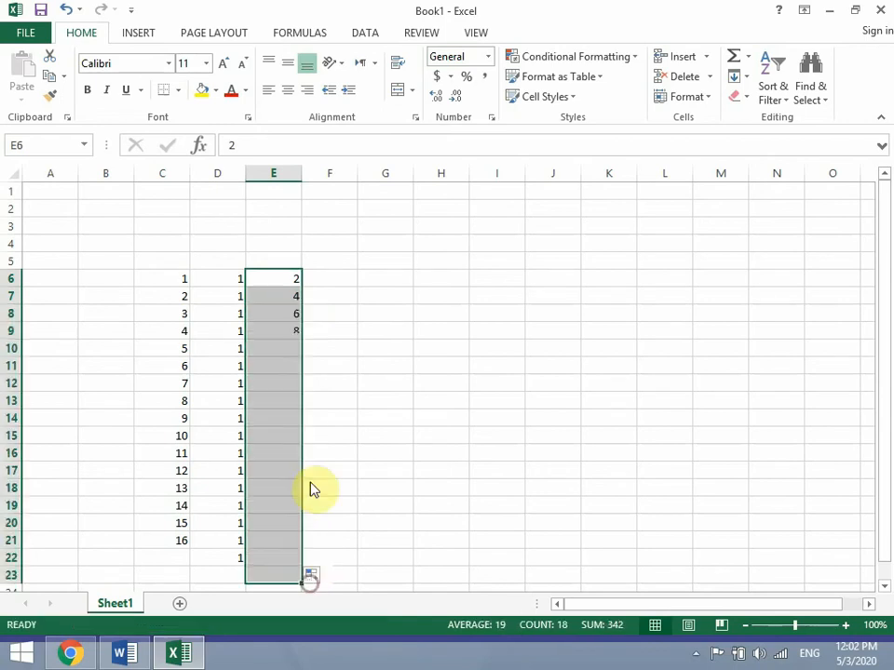
# Enter 5 in F6 and 10 in F7, and fill the series down to F21
pyautogui.click(322, 284)
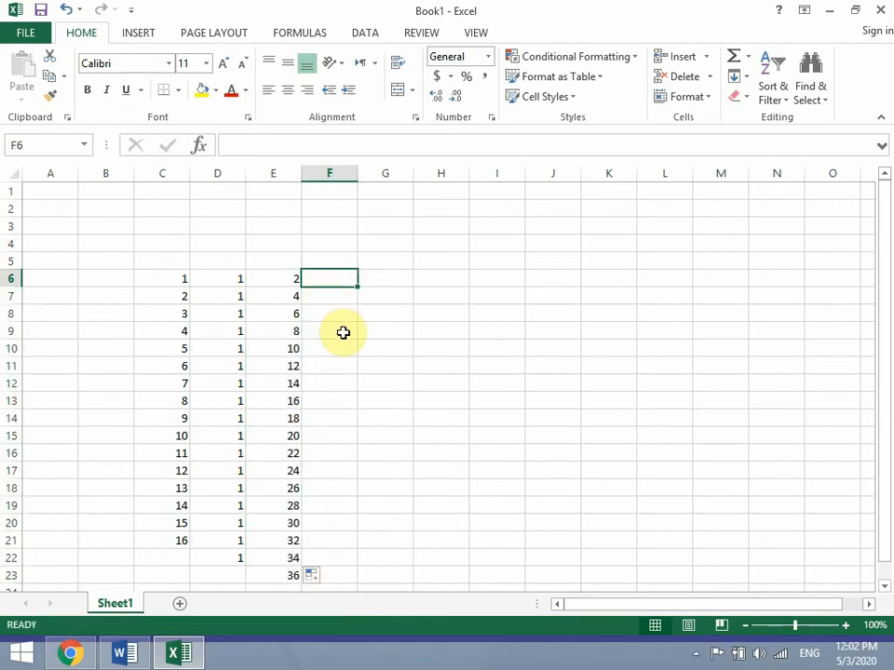
pyautogui.write('5')
pyautogui.press('Return')
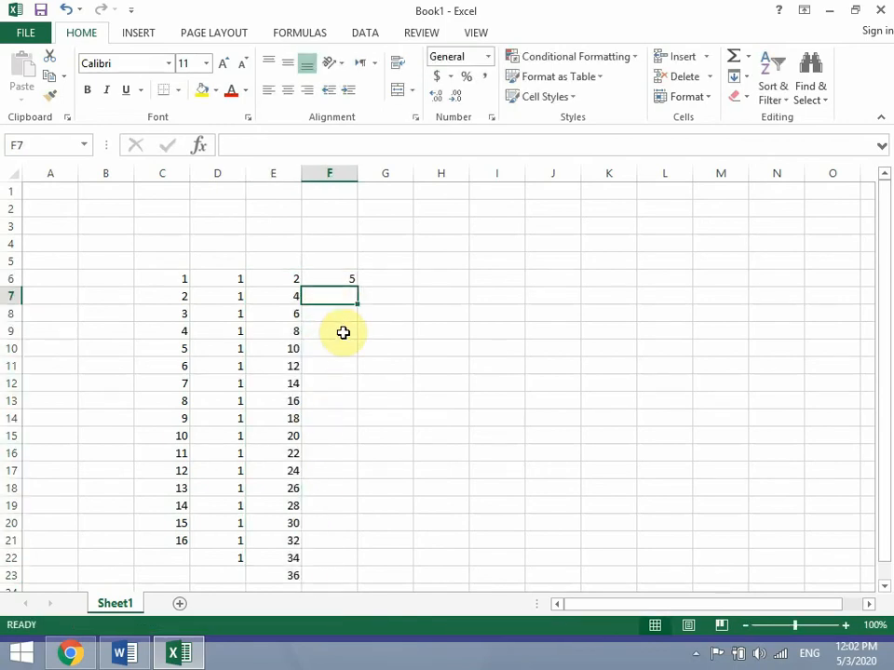
pyautogui.write('10')
pyautogui.press('Return')
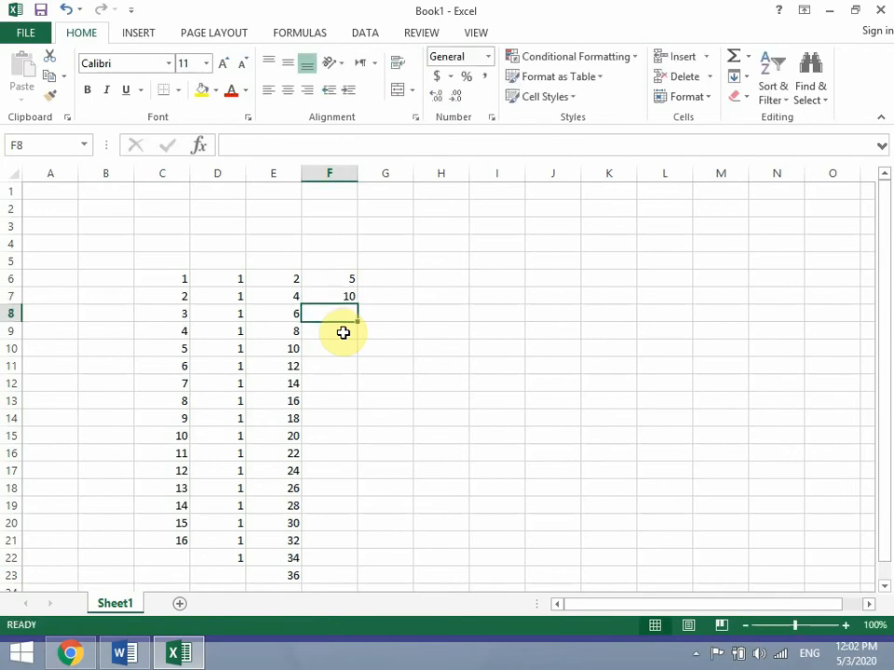
pyautogui.moveTo(347, 283); pyautogui.dragTo(362, 545)
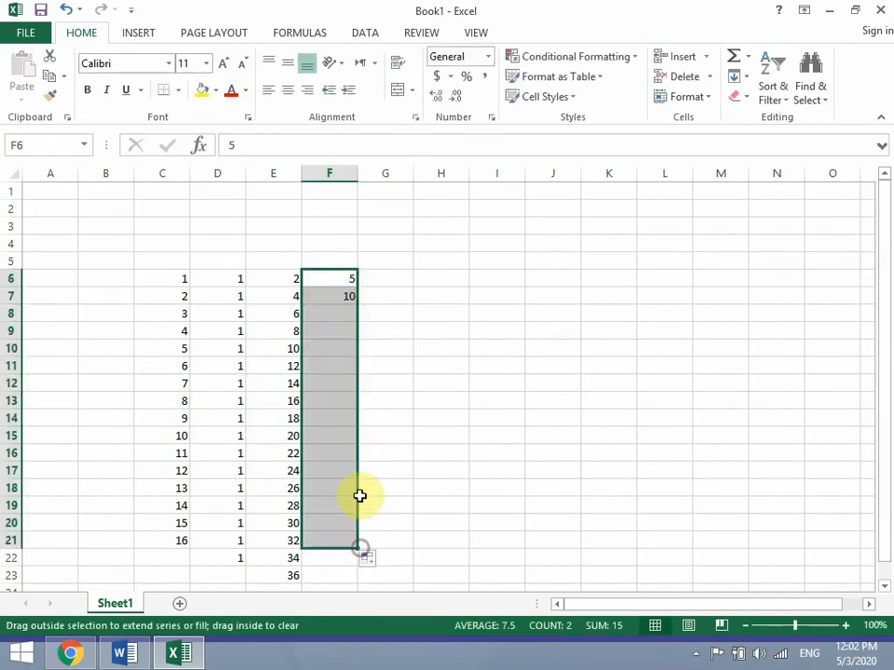
# Enter Monday in G6 and fill the weekday names down to G23
pyautogui.click(372, 285)
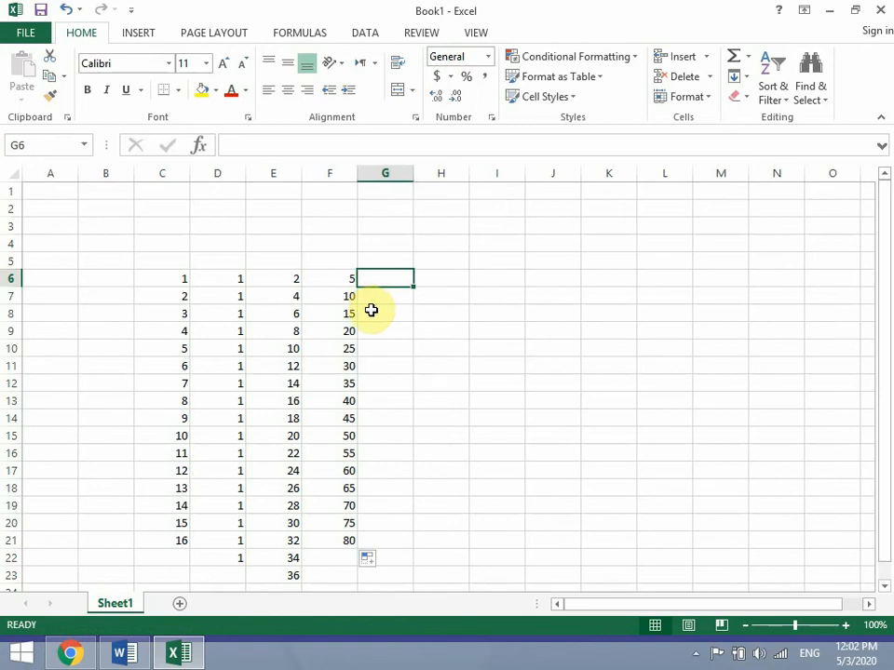
pyautogui.write('Monday')
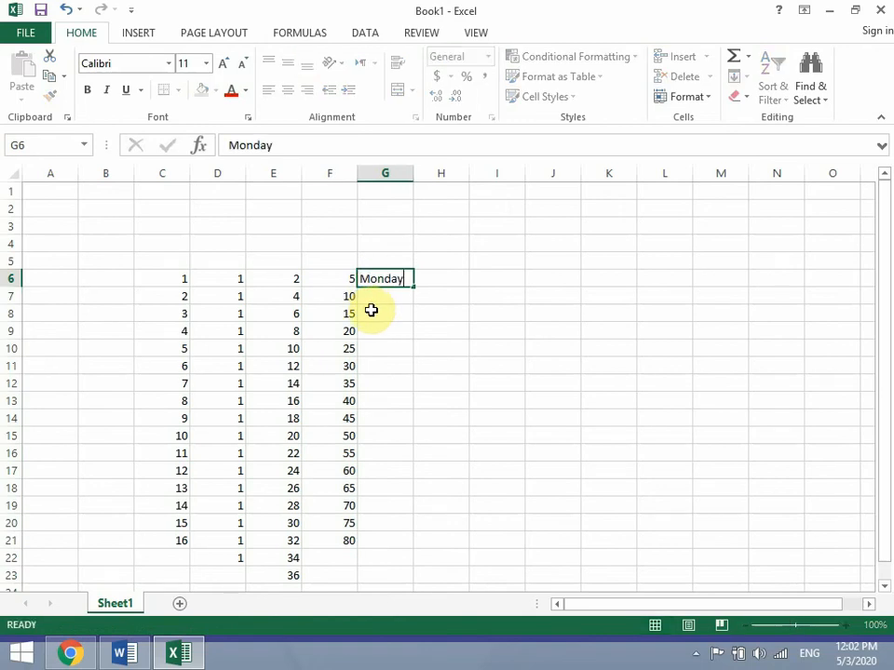
pyautogui.press('Return')
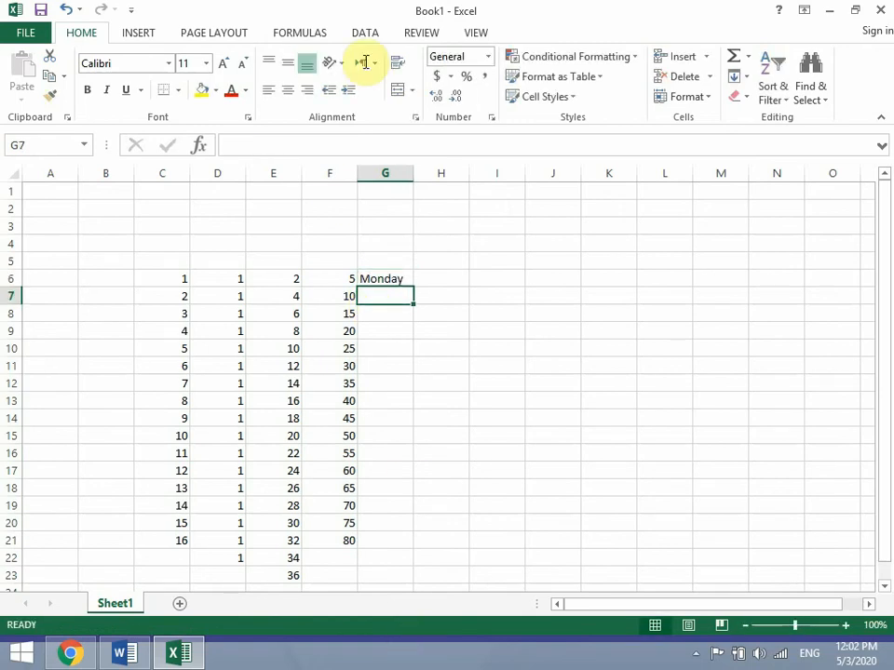
pyautogui.click(409, 282)
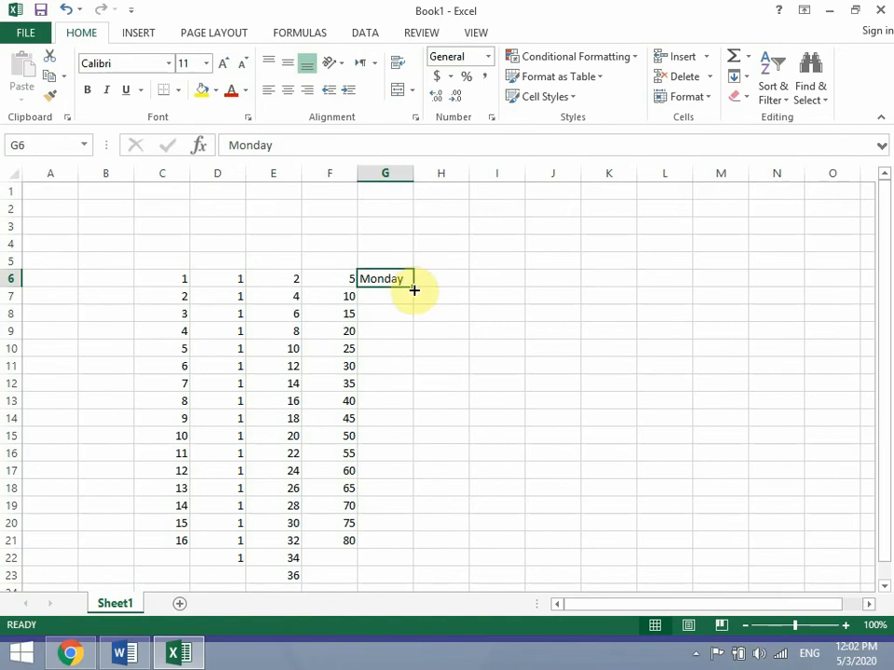
pyautogui.moveTo(413, 290); pyautogui.dragTo(430, 570)
# Widen column G so that the longest weekday names fit inside it
pyautogui.click(448, 385)
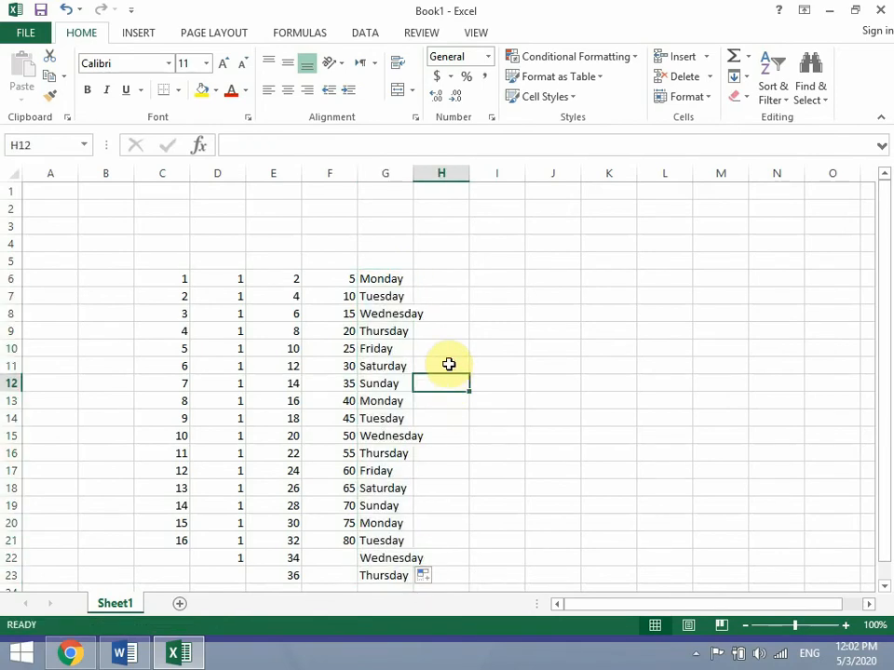
pyautogui.scroll(2, 448, 382)
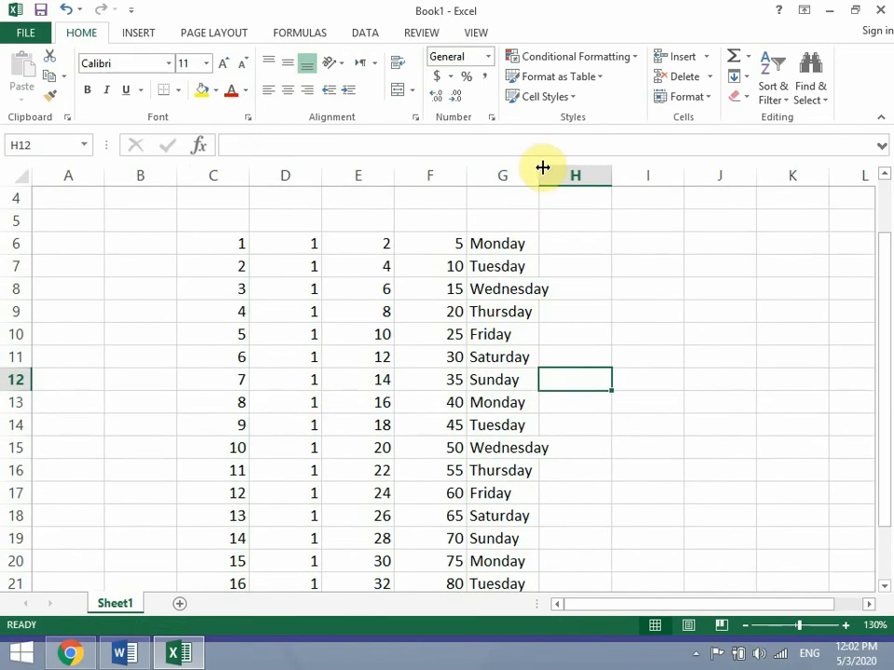
pyautogui.moveTo(541, 174); pyautogui.dragTo(580, 176)
# Enter MON in H6 and fill the abbreviated weekday series down to H22
pyautogui.click(588, 236)
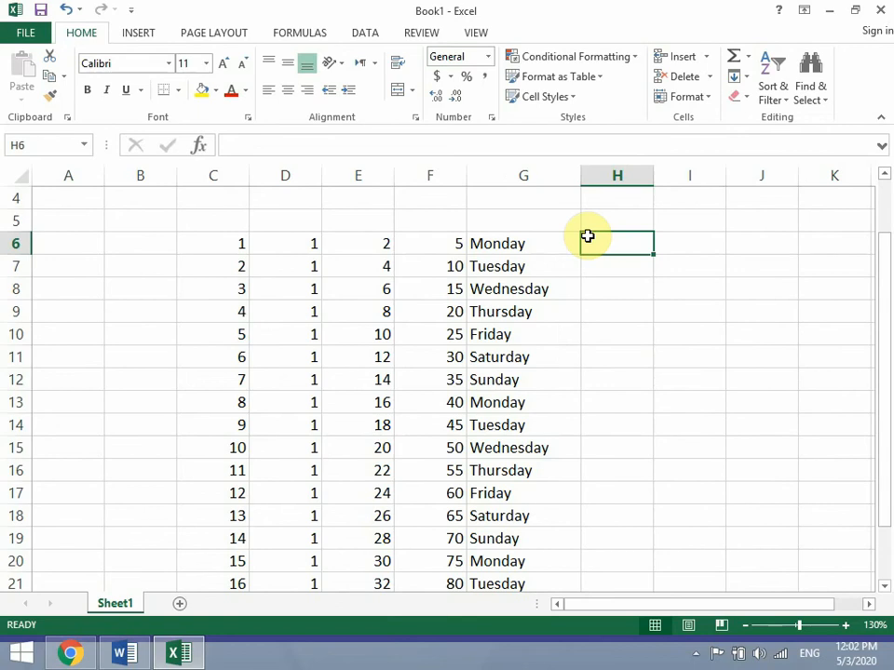
pyautogui.write('MON')
pyautogui.press('Return')
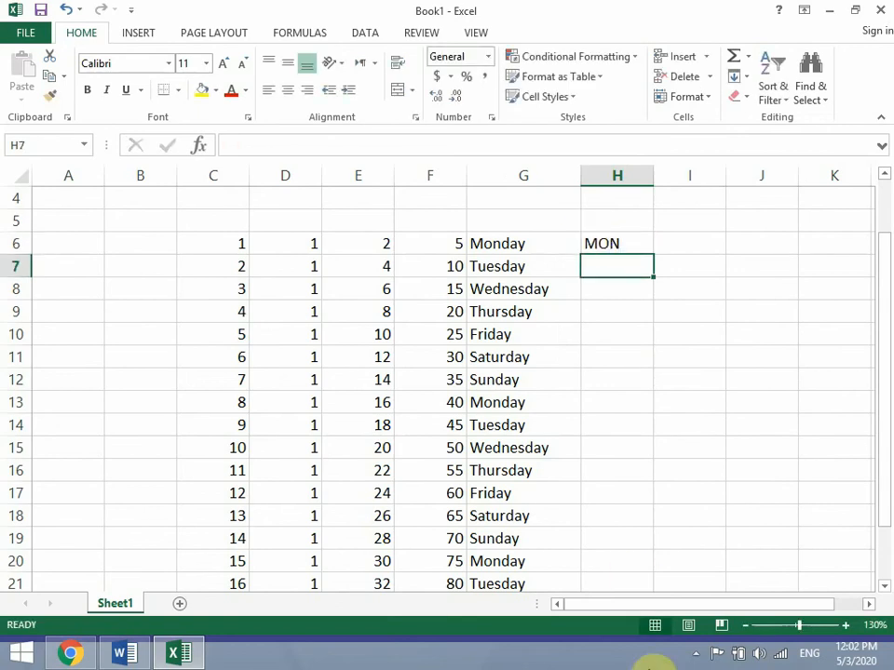
pyautogui.click(639, 239)
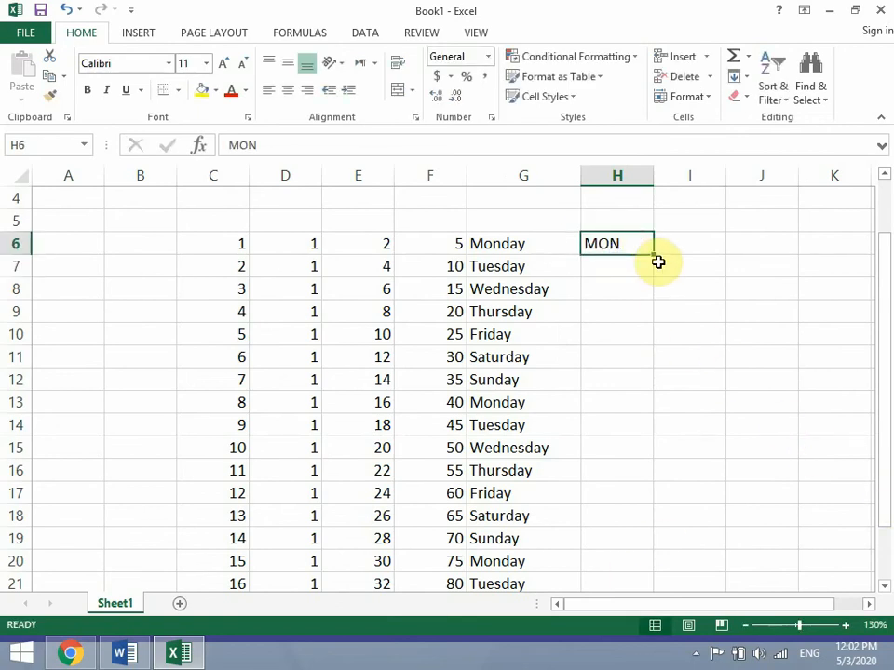
pyautogui.moveTo(658, 262); pyautogui.dragTo(654, 540)
pyautogui.click(684, 400)
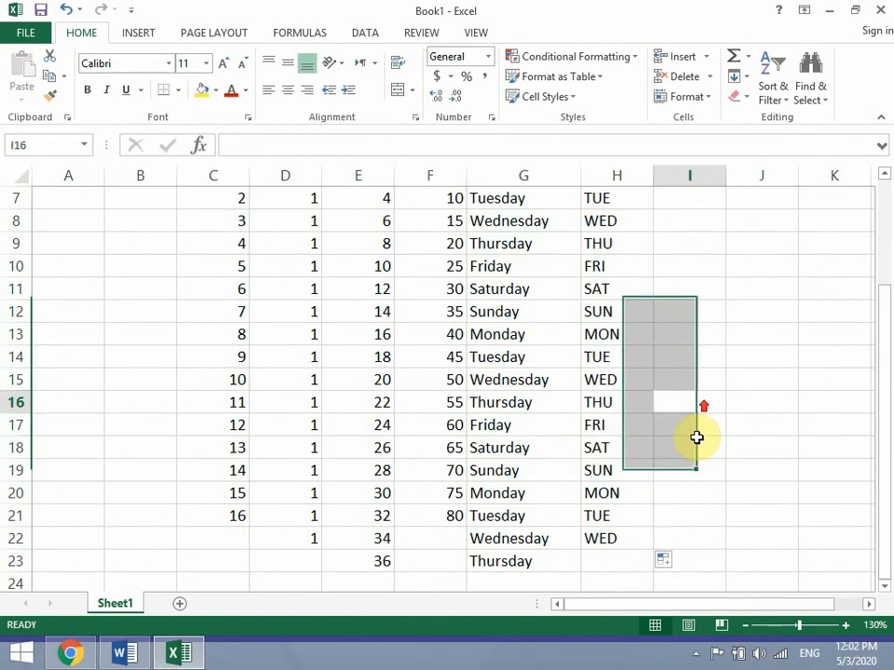
# Enter January in I6 and fill the month names down to I16
pyautogui.scroll(2, 689, 419)
pyautogui.click(689, 314)
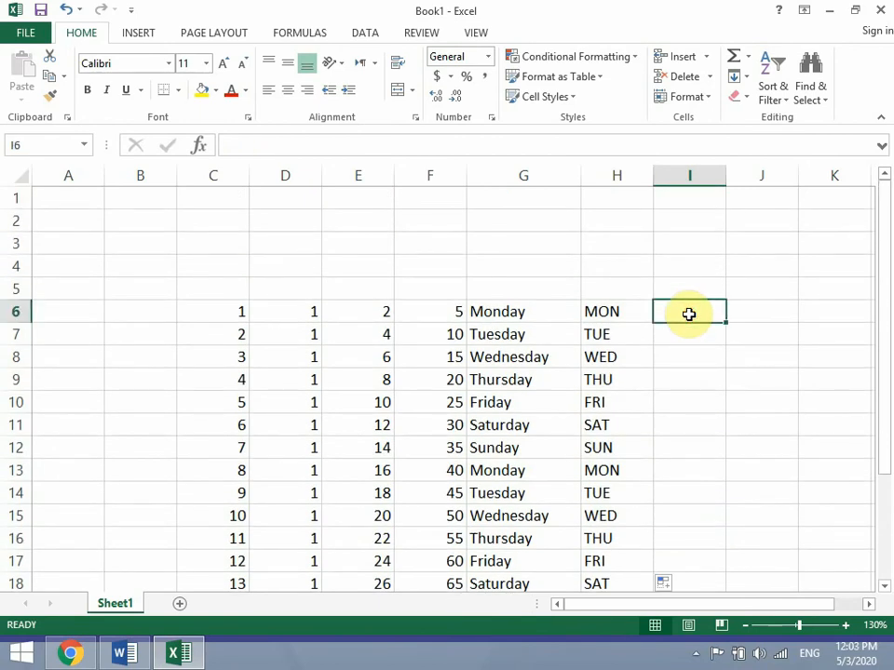
pyautogui.write('Janu')
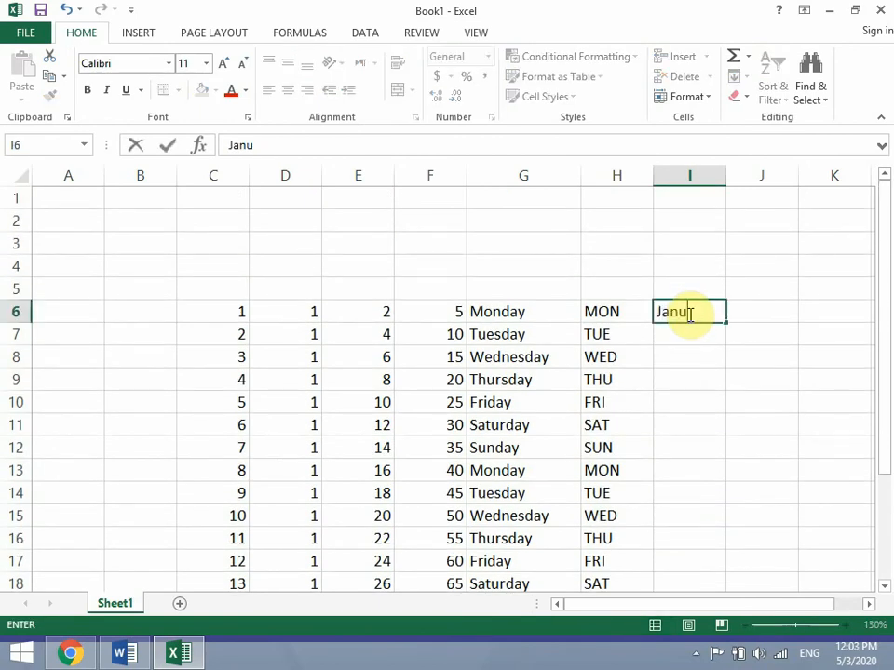
pyautogui.write('ary')
pyautogui.press('Return')
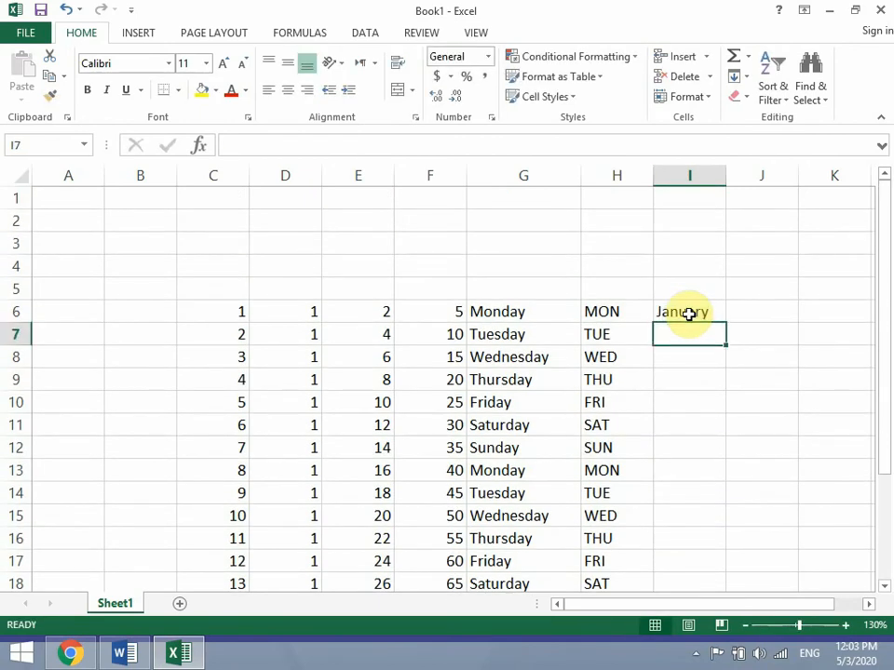
pyautogui.click(687, 314)
pyautogui.moveTo(725, 322); pyautogui.dragTo(722, 540)
# Enter JAN in J6 and fill the abbreviated month series down to J16
pyautogui.click(753, 306)
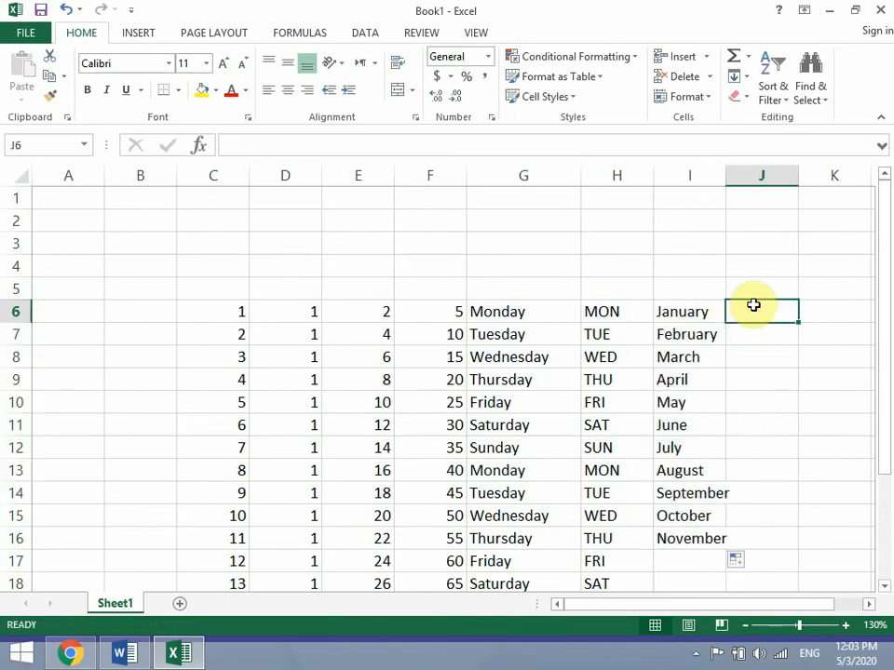
pyautogui.write('JAN')
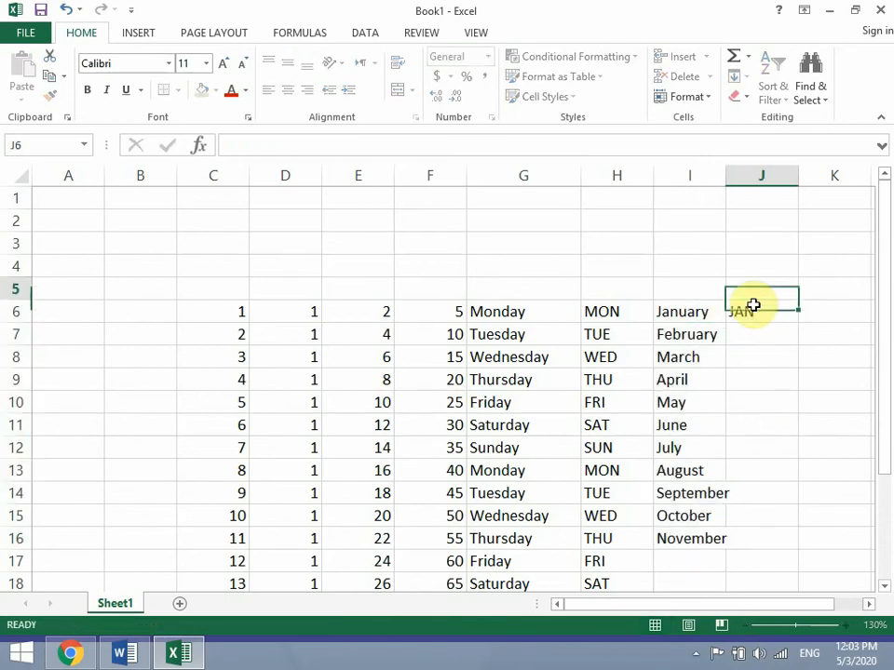
pyautogui.press('Up')
pyautogui.click(753, 307)
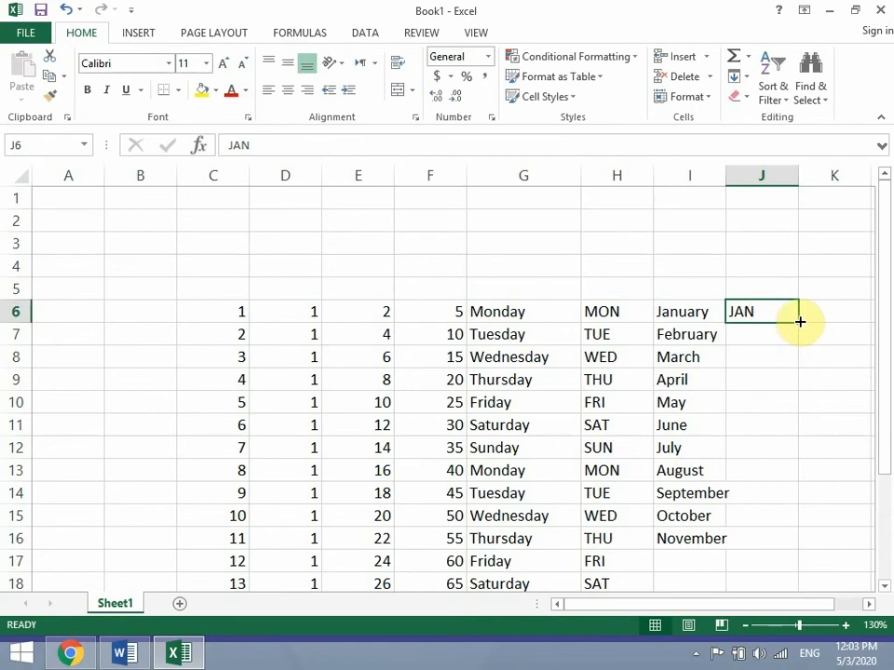
pyautogui.moveTo(799, 322); pyautogui.dragTo(792, 559)
# Delete all the filled series in columns C to J, starting from row 6
pyautogui.scroll(-1, 798, 424)
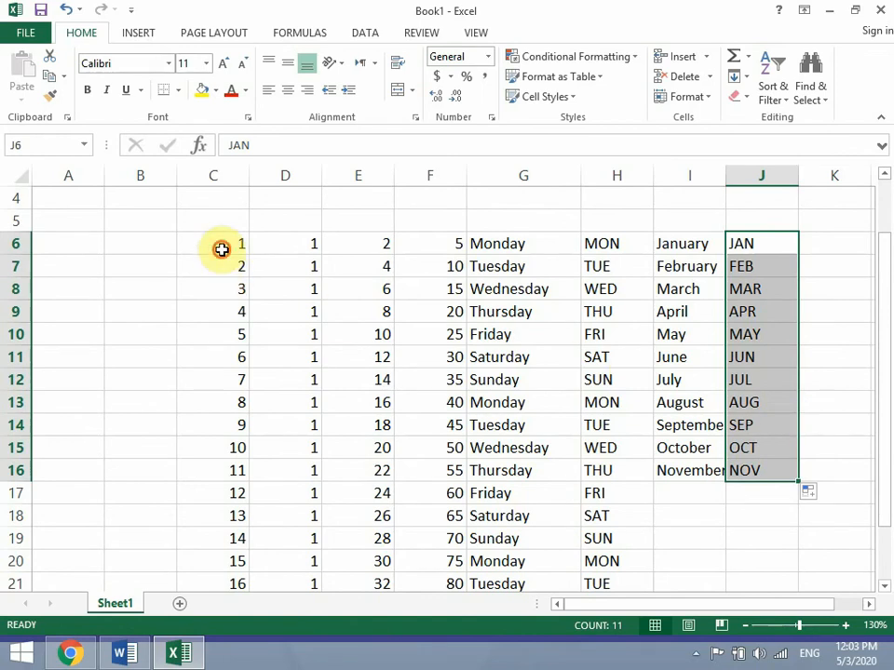
pyautogui.moveTo(222, 249); pyautogui.dragTo(757, 555)
pyautogui.press('Delete')
pyautogui.scroll(2, 755, 555)
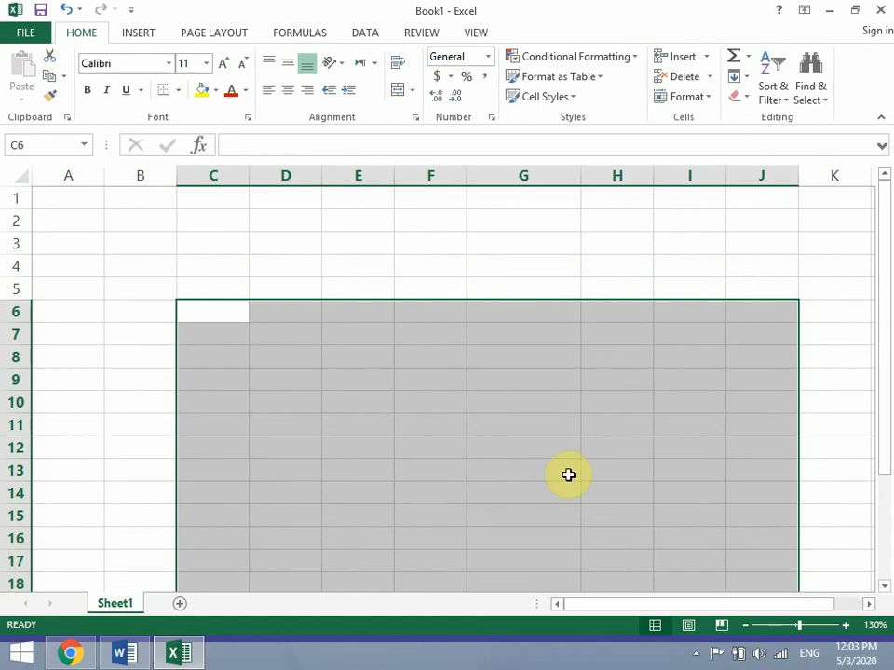
pyautogui.click(297, 355)
# Enter the numbers 10, 22, 33, 54 and 22 in cells C6 to C10
pyautogui.click(171, 326)
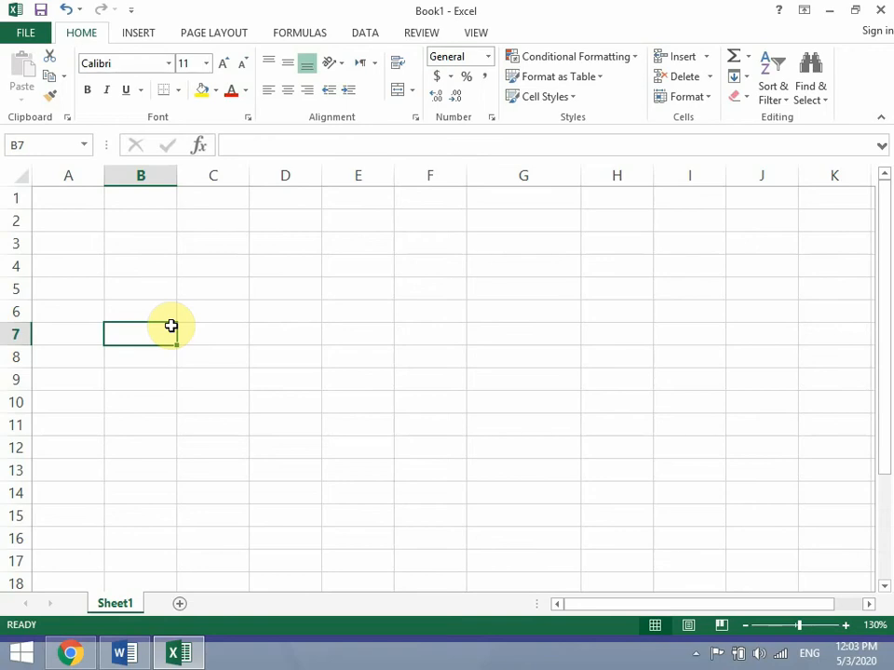
pyautogui.press('Right')
pyautogui.press('Up')
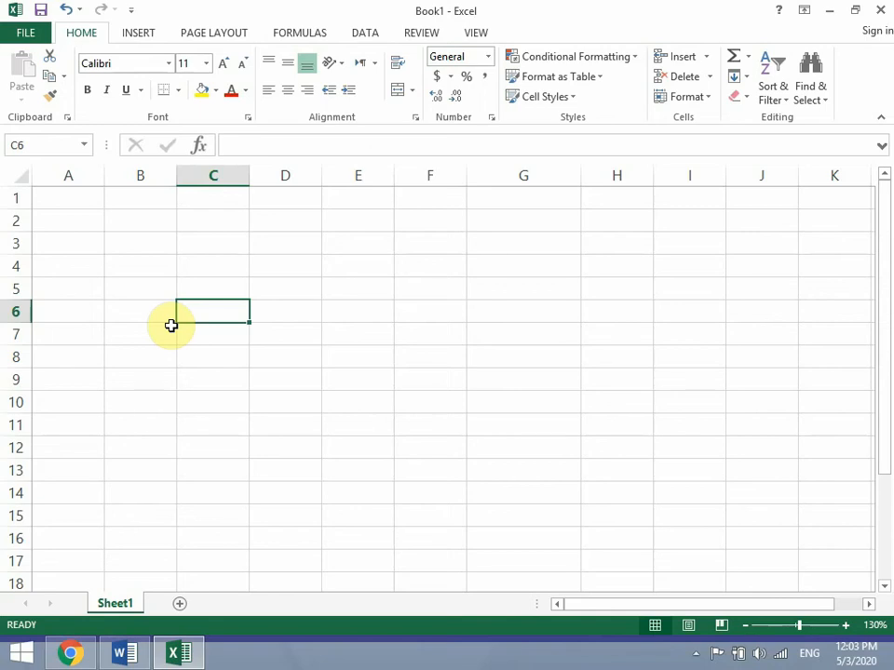
pyautogui.write('10')
pyautogui.press('Return')
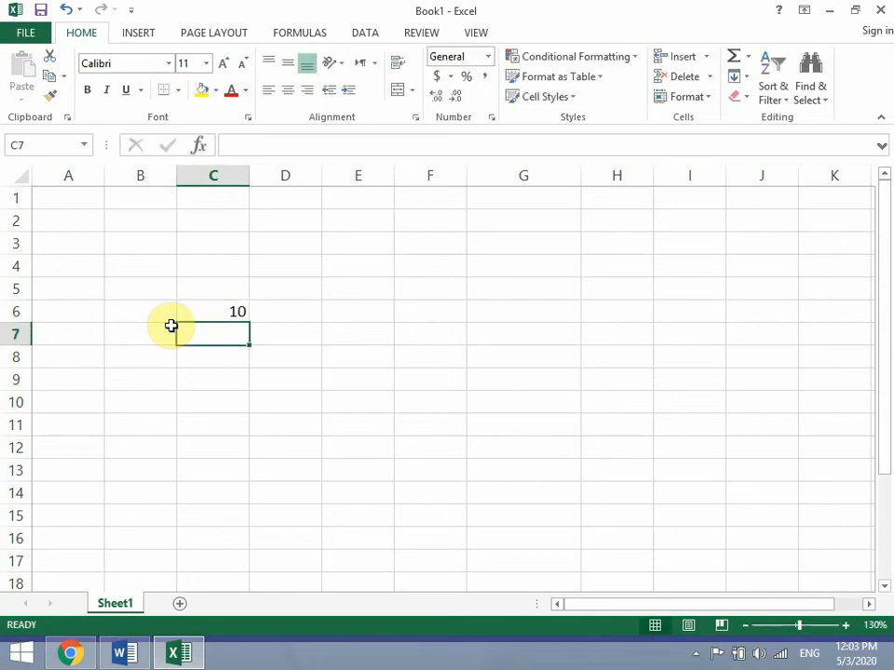
pyautogui.write('22')
pyautogui.press('Return')
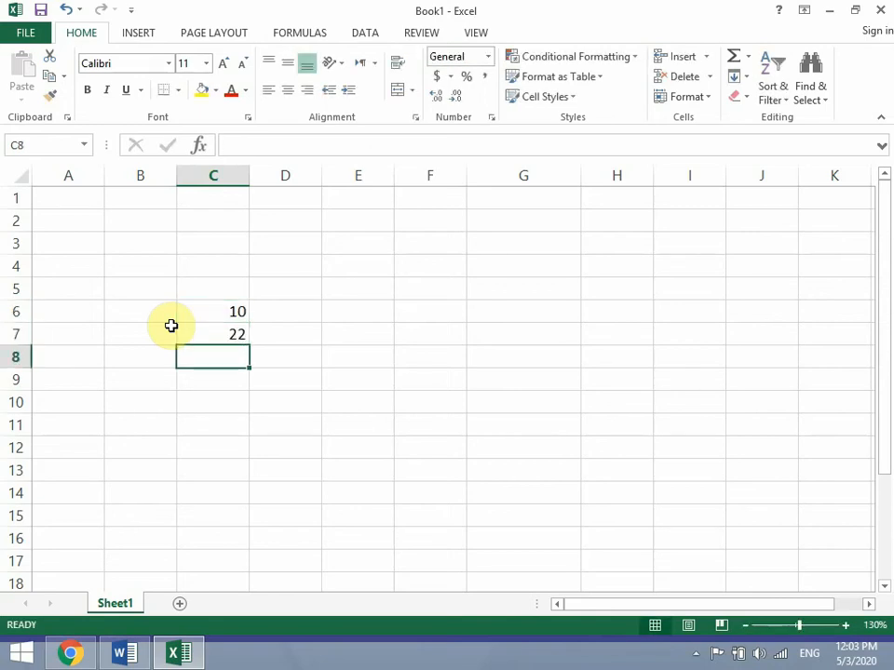
pyautogui.write('332')
pyautogui.press('BackSpace')
pyautogui.press('Return')
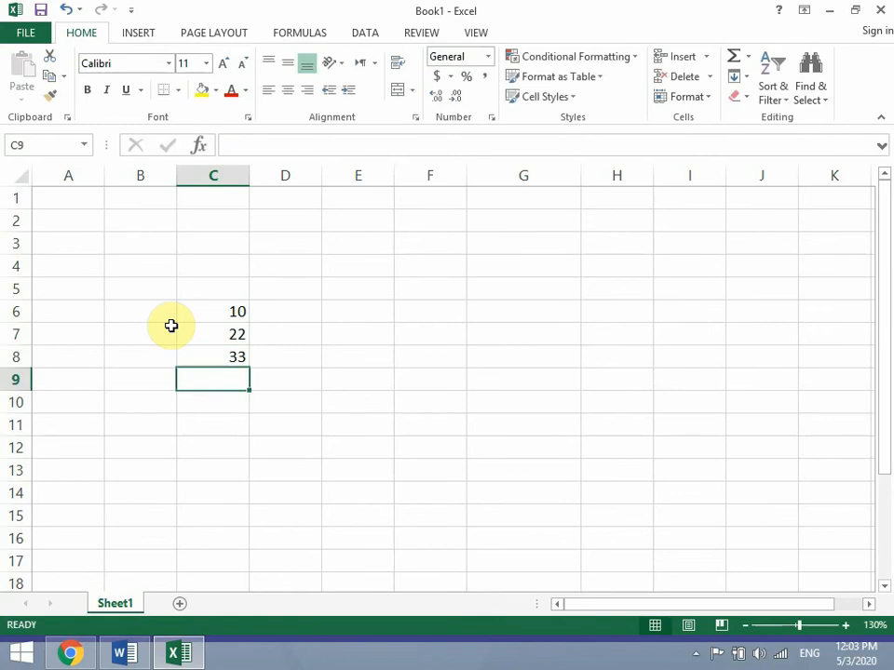
pyautogui.write('54')
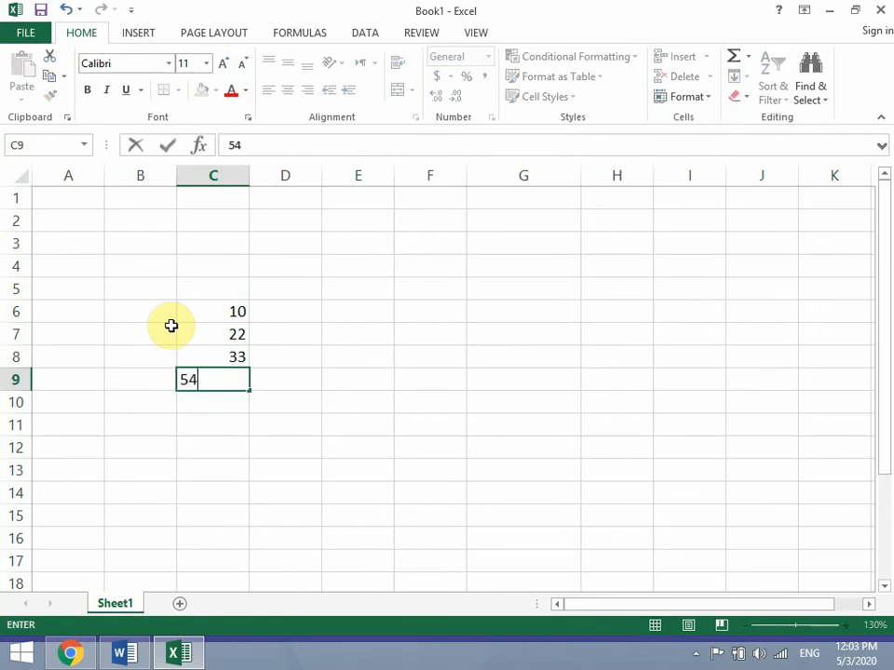
pyautogui.press('Return')
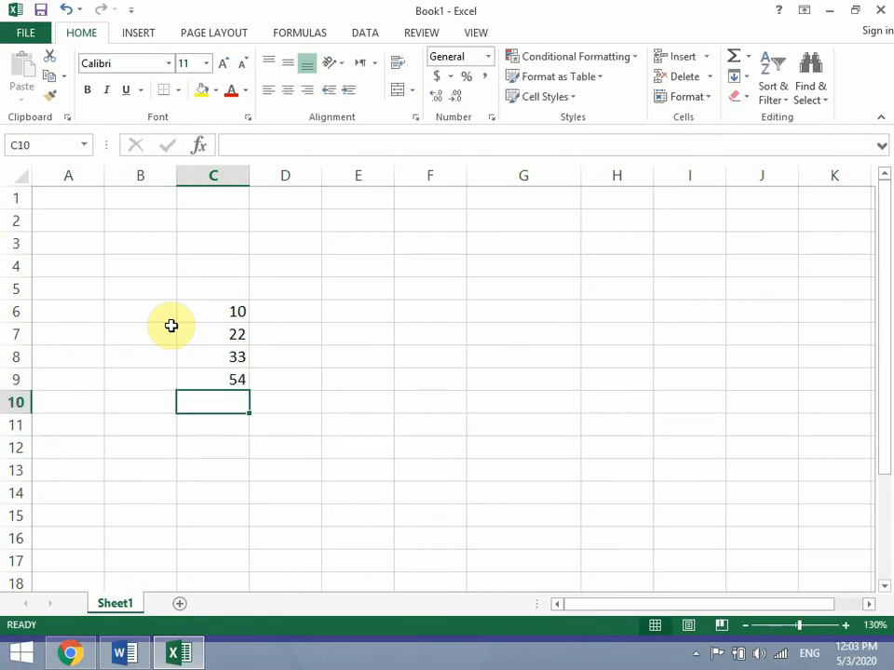
pyautogui.write('22')
pyautogui.press('Return')
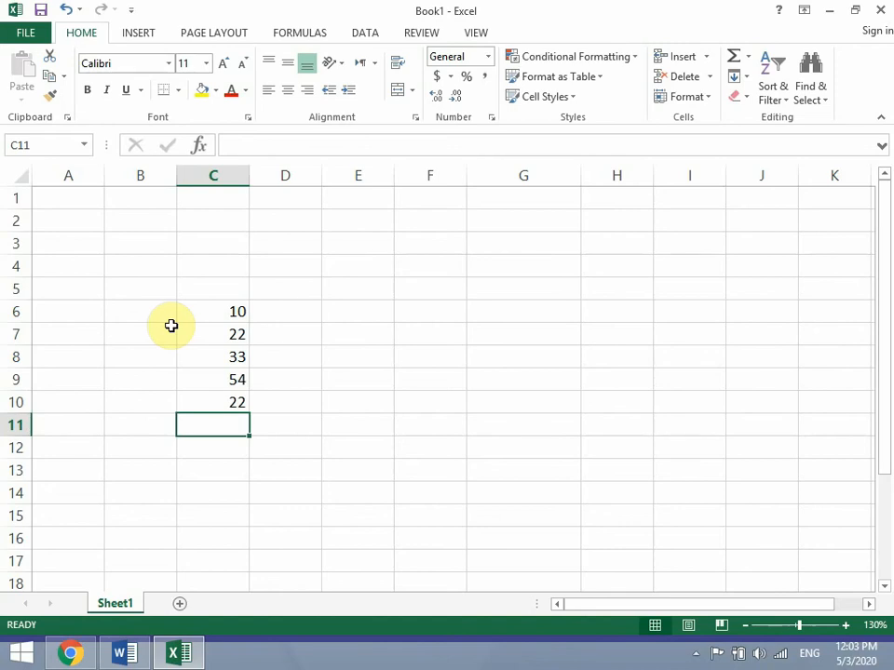
# Enter the heading Add in C5, directly above the column of numbers
pyautogui.keyDown('ctrl'); pyautogui.scroll(5, 171, 325); pyautogui.keyUp('ctrl')
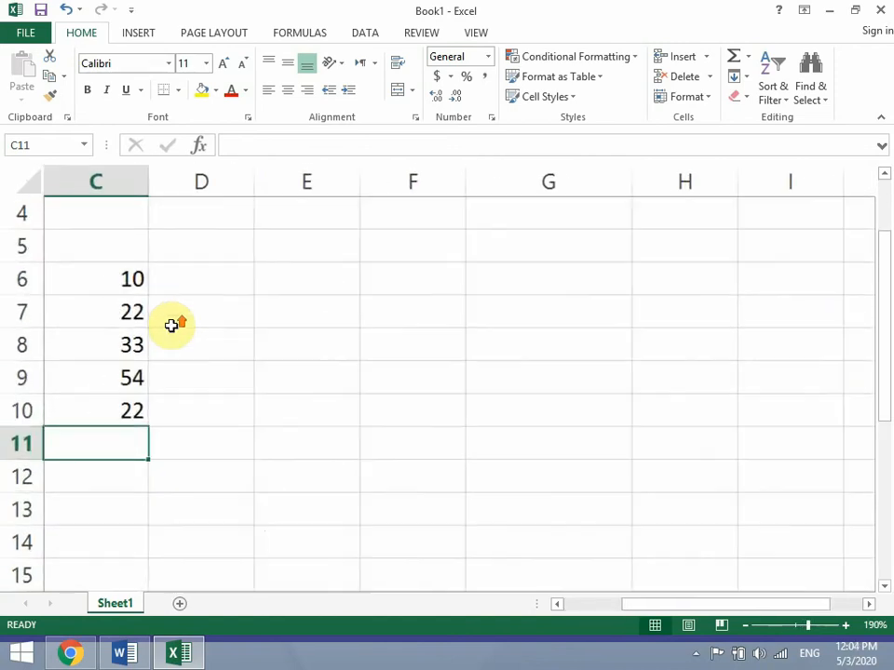
pyautogui.press('Left')
pyautogui.press('Left')
pyautogui.press('Up')
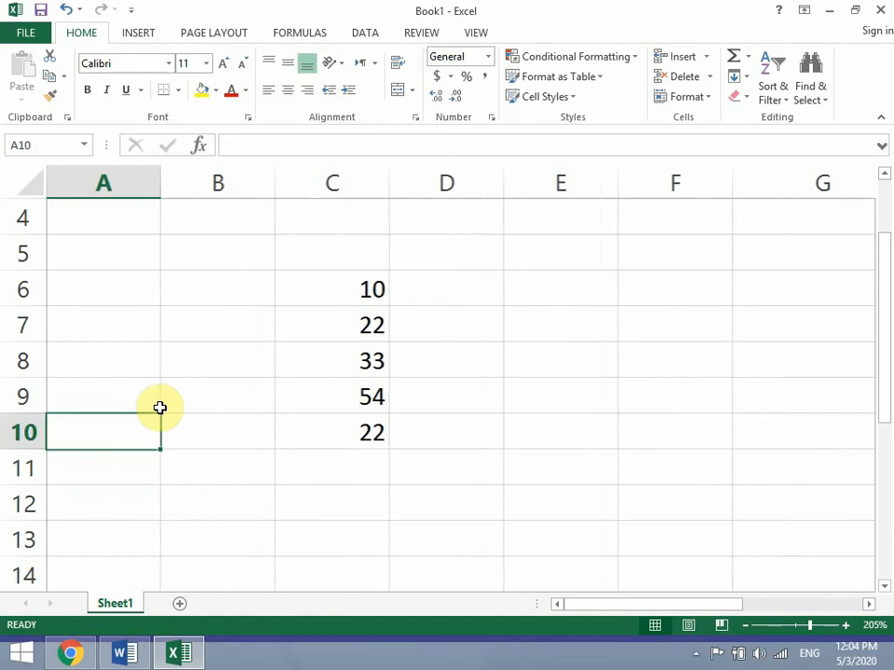
pyautogui.press('Right')
pyautogui.press('Right')
pyautogui.press('Up')
pyautogui.press('Up')
pyautogui.press('Up')
pyautogui.press('Right')
pyautogui.press('Left')
pyautogui.press('Up')
pyautogui.press('Up')
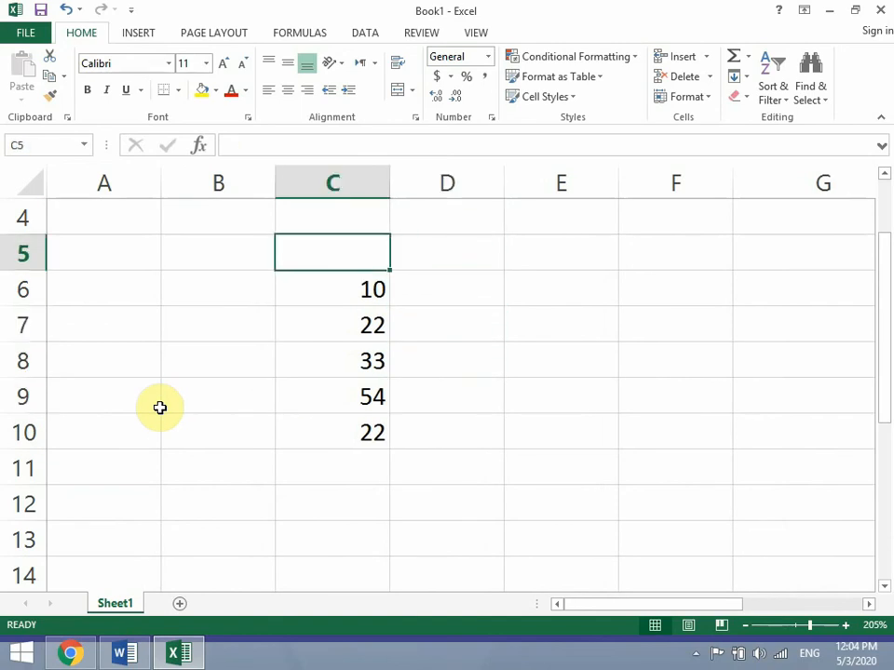
pyautogui.write('Add')
pyautogui.press('Down')
# Start a SUM formula in C11, directly below the numbers
pyautogui.press('Down')
pyautogui.press('Down')
pyautogui.press('Down')
pyautogui.press('Down')
pyautogui.press('Down')
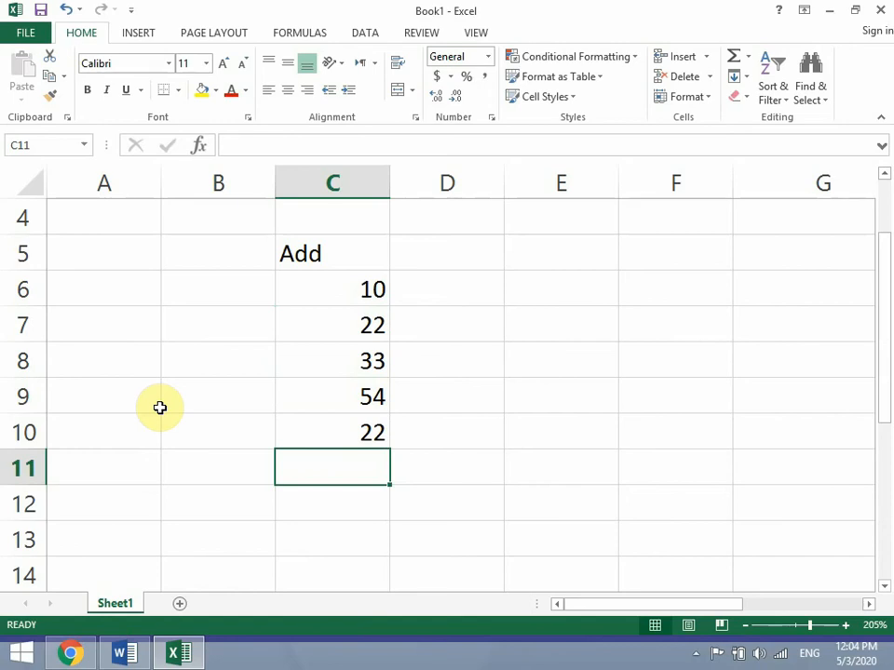
pyautogui.write('=')
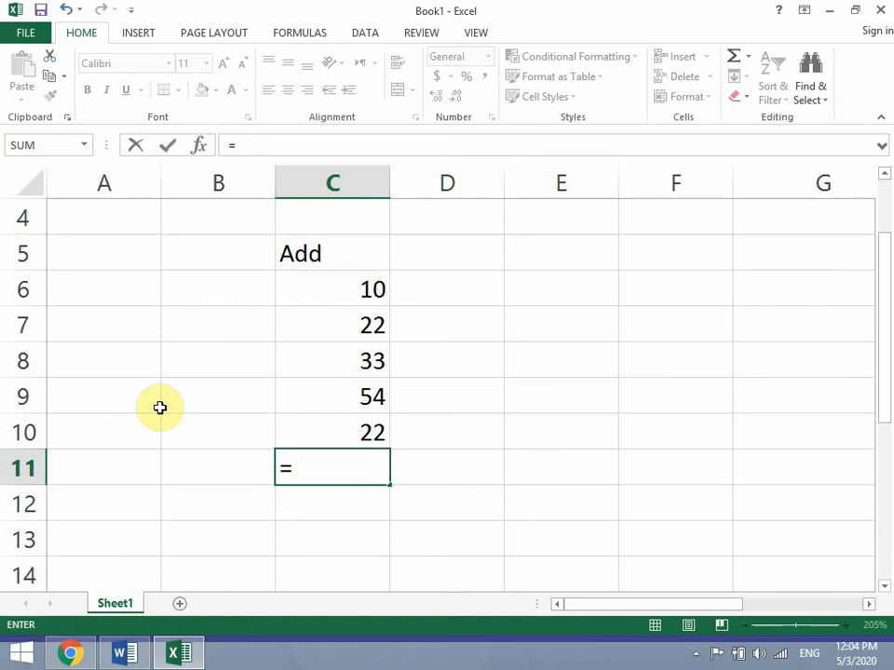
pyautogui.write('sum')
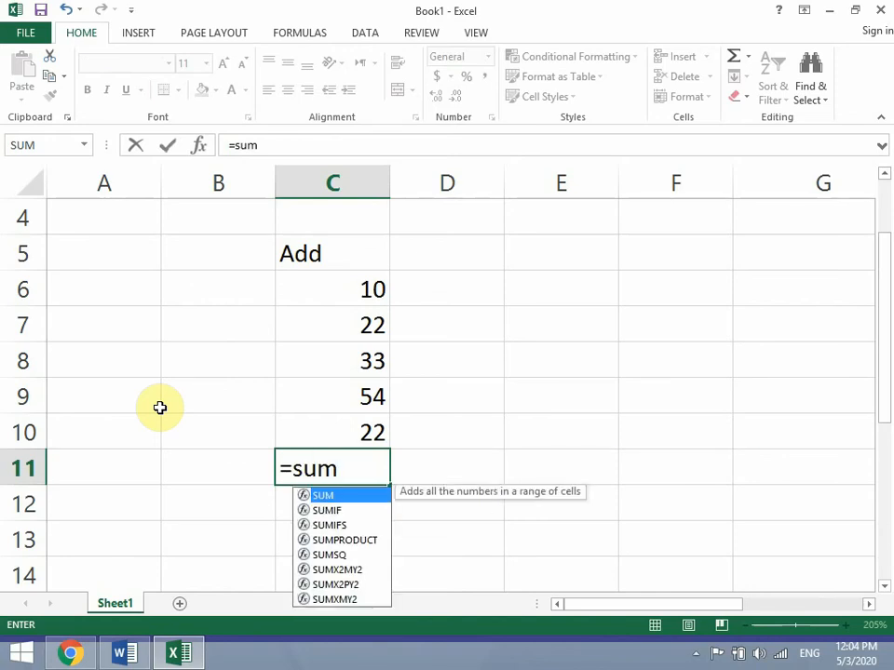
pyautogui.press('Tab')
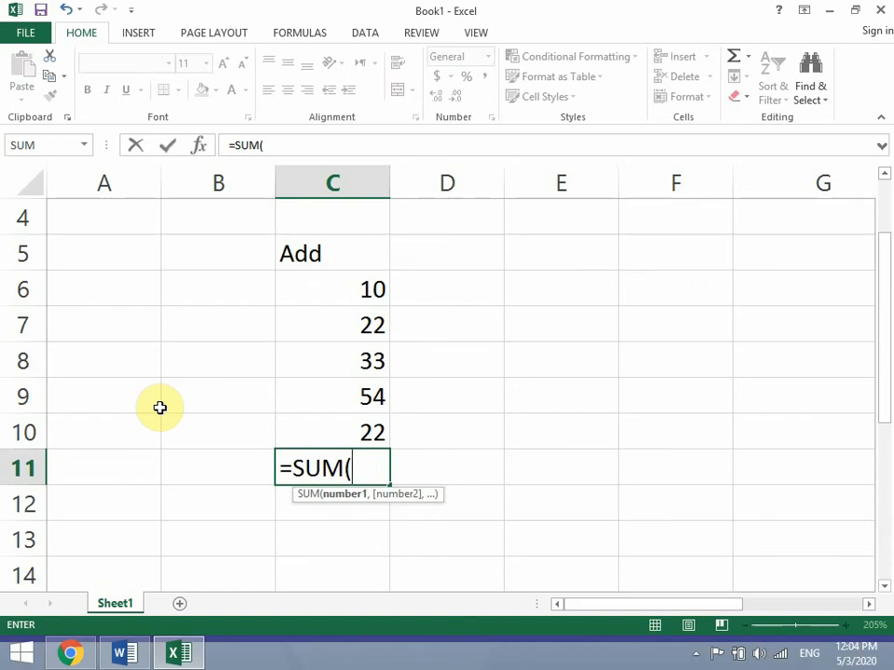
# Try listing C6, C7 and C8 as separate comma-separated arguments of the SUM formula
pyautogui.click(312, 290)
pyautogui.write(',')
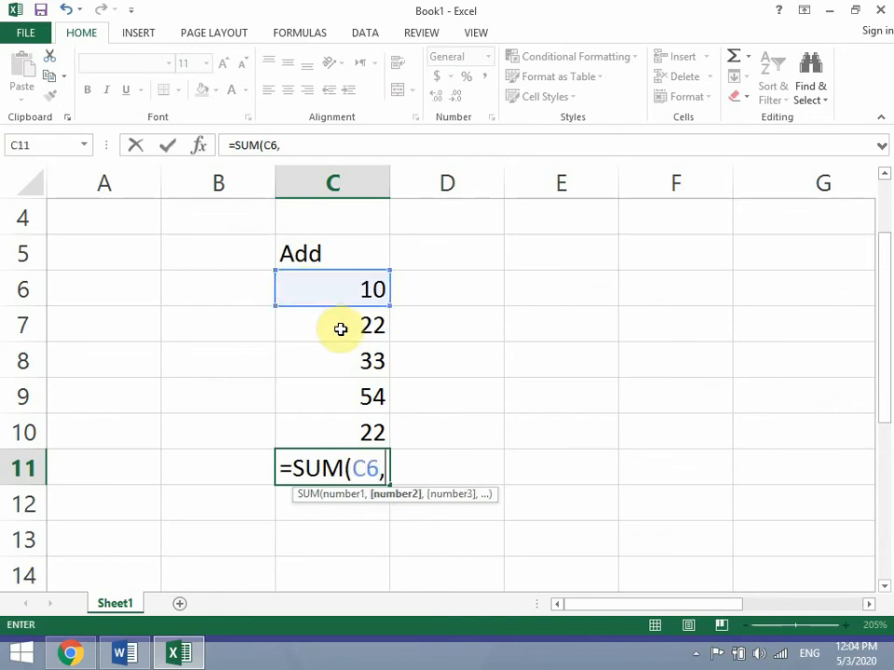
pyautogui.click(340, 329)
pyautogui.write(',')
pyautogui.click(347, 359)
pyautogui.write(',')
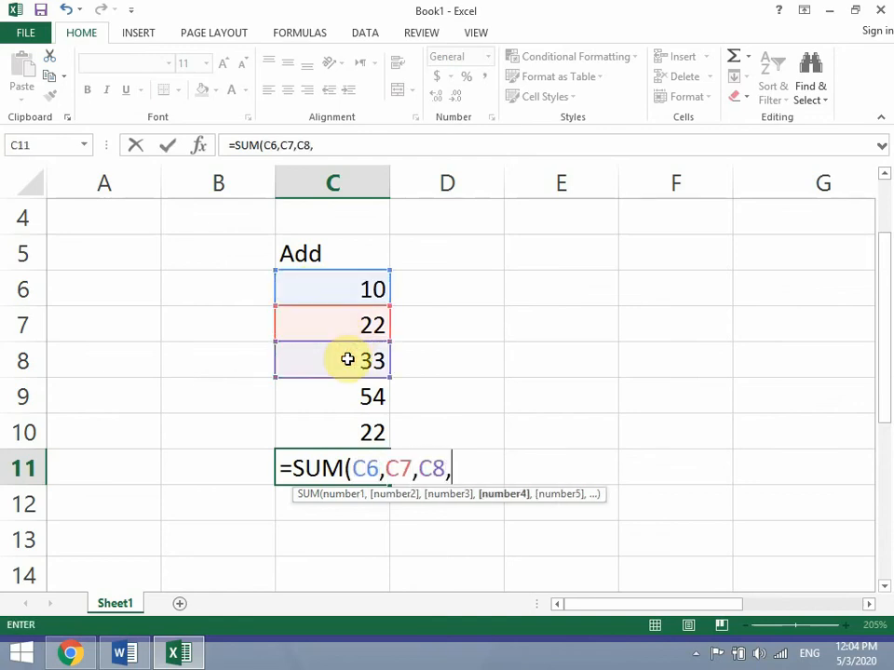
pyautogui.press('BackSpace')
pyautogui.press('BackSpace')
pyautogui.press('BackSpace')
pyautogui.press('BackSpace')
pyautogui.press('BackSpace')
pyautogui.press('BackSpace')
pyautogui.press('BackSpace')
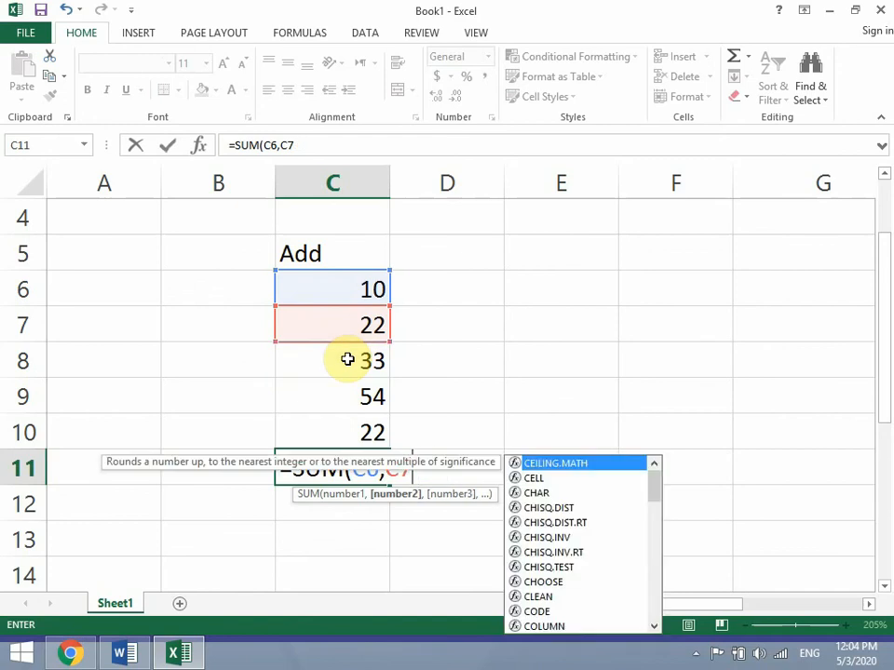
pyautogui.press('BackSpace')
pyautogui.press('BackSpace')
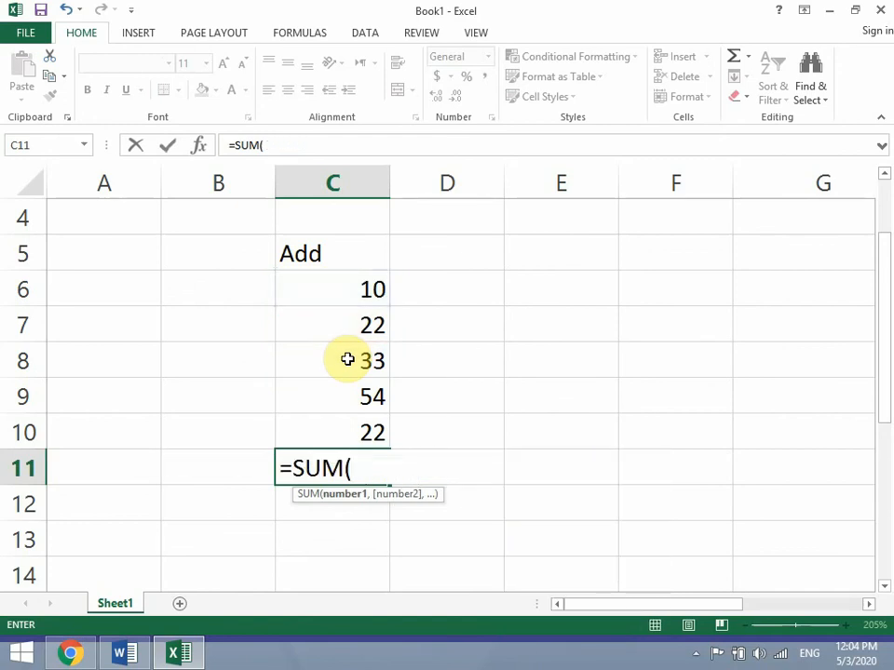
# Complete the SUM formula in C11 with the range C6:C10, and reopen the cell to check the formula
pyautogui.moveTo(371, 301); pyautogui.dragTo(368, 415)
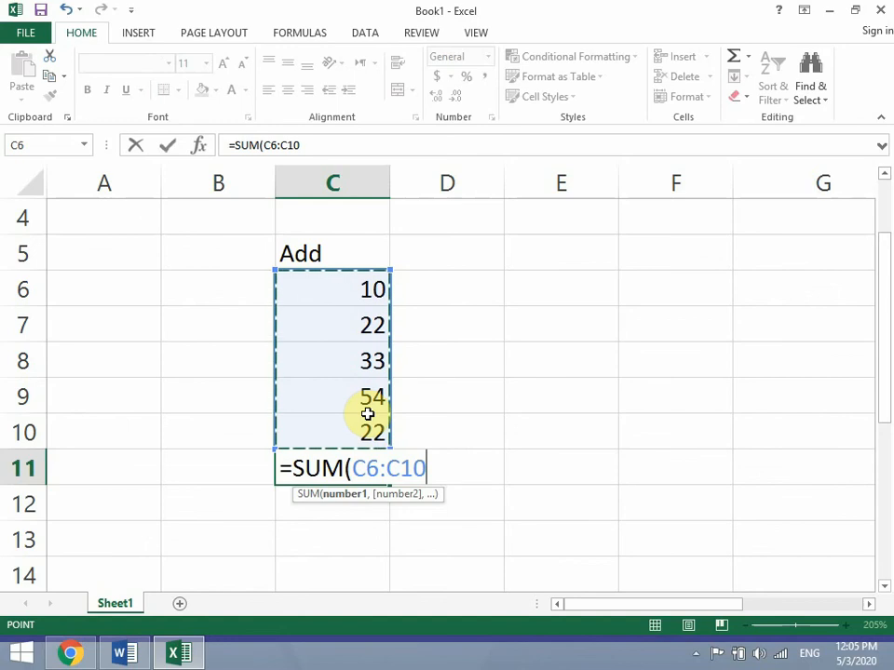
pyautogui.write(')')
pyautogui.press('Return')
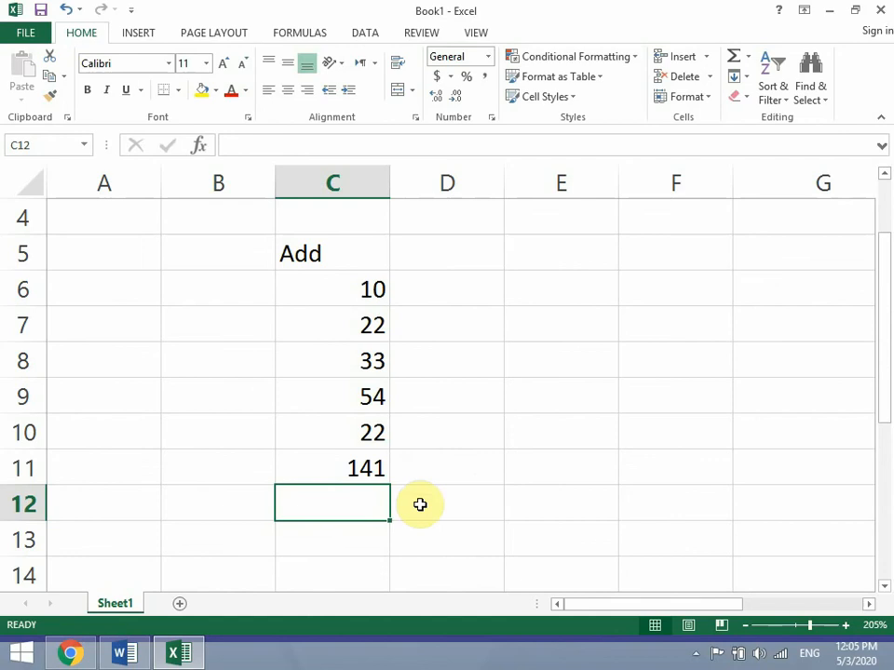
pyautogui.moveTo(371, 293); pyautogui.dragTo(374, 441)
pyautogui.doubleClick(367, 462)
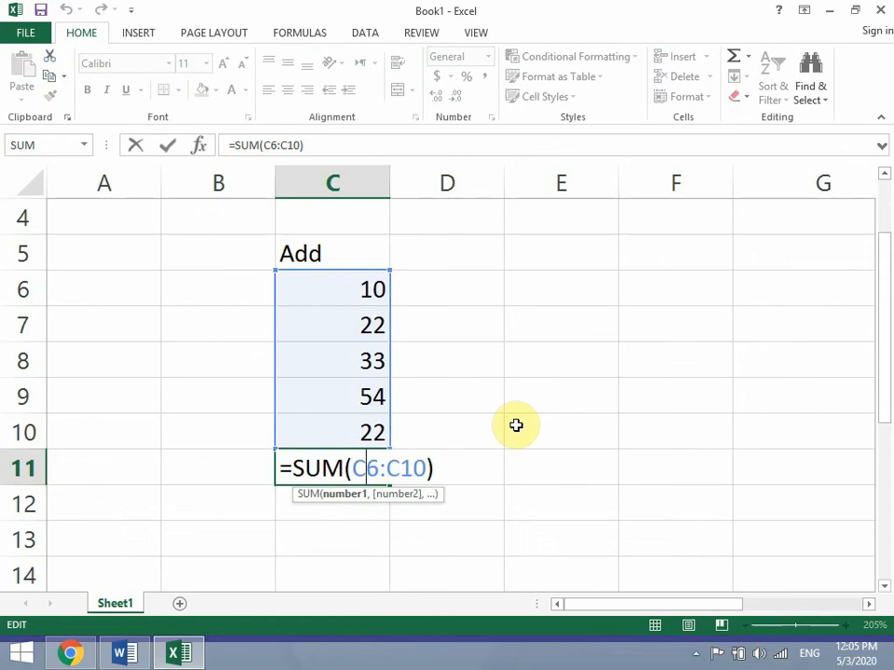
pyautogui.click(505, 421)
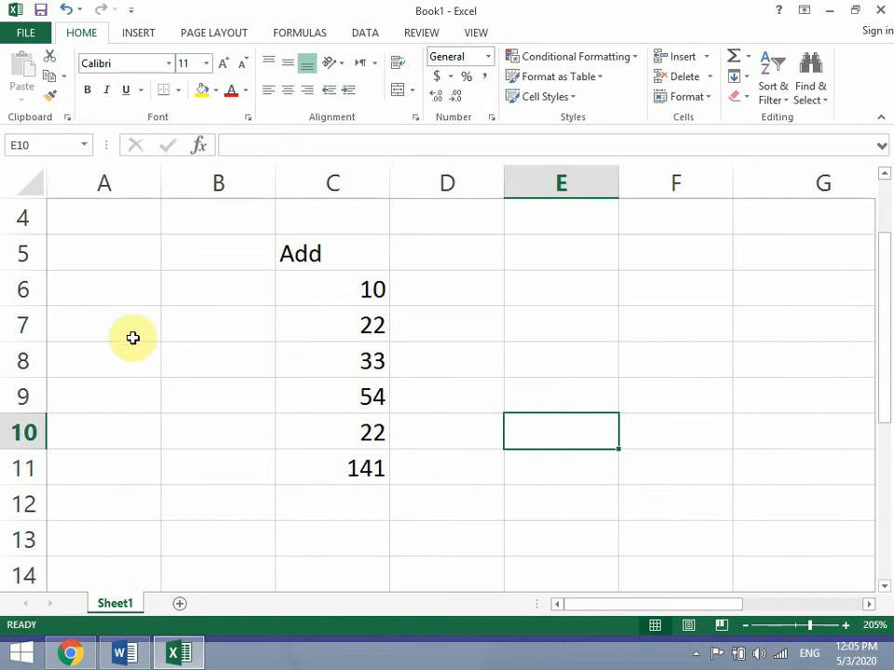
pyautogui.click(130, 367)
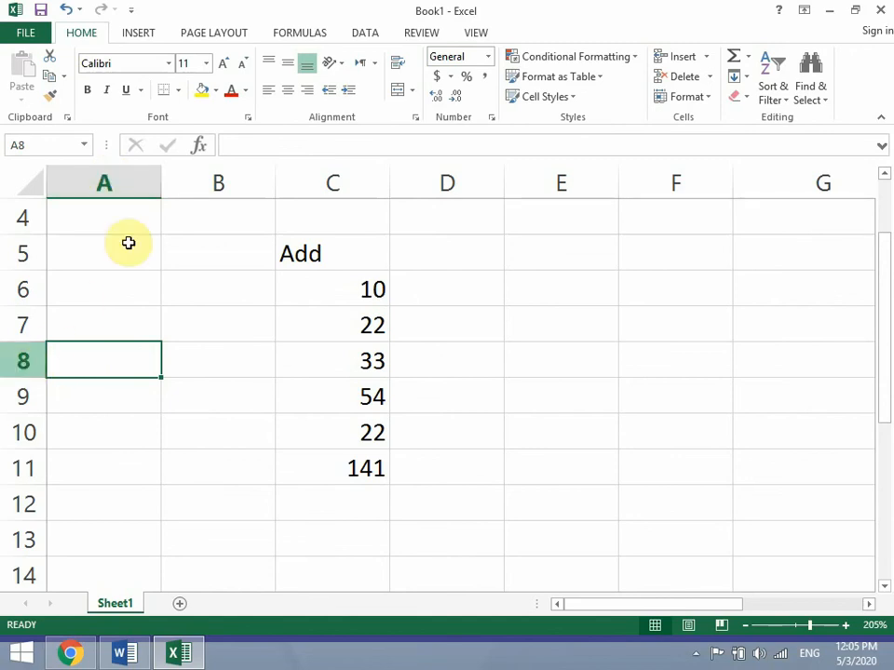
pyautogui.click(226, 362)
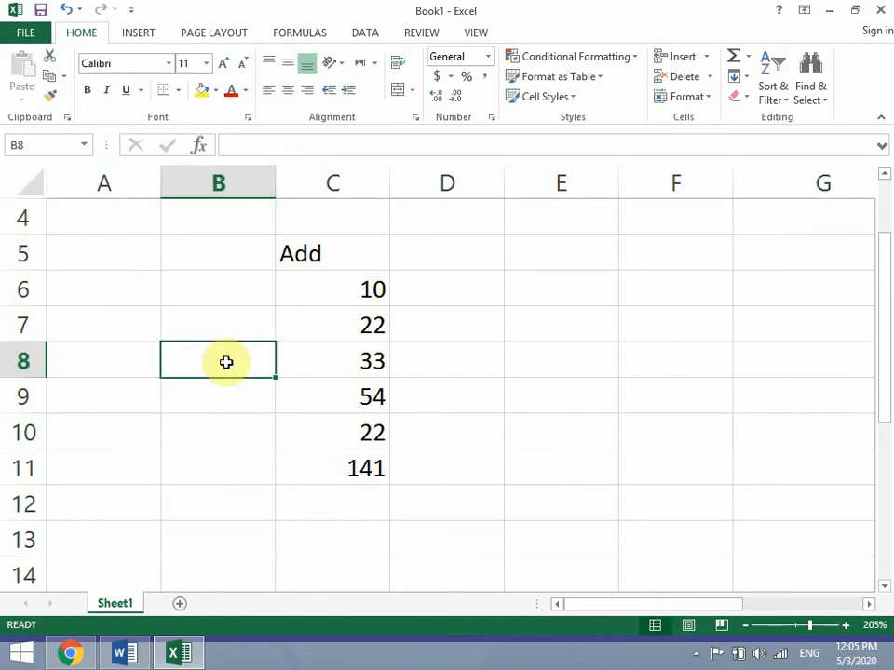
# Enter the heading Sub in D5, beside the Add heading
pyautogui.click(419, 251)
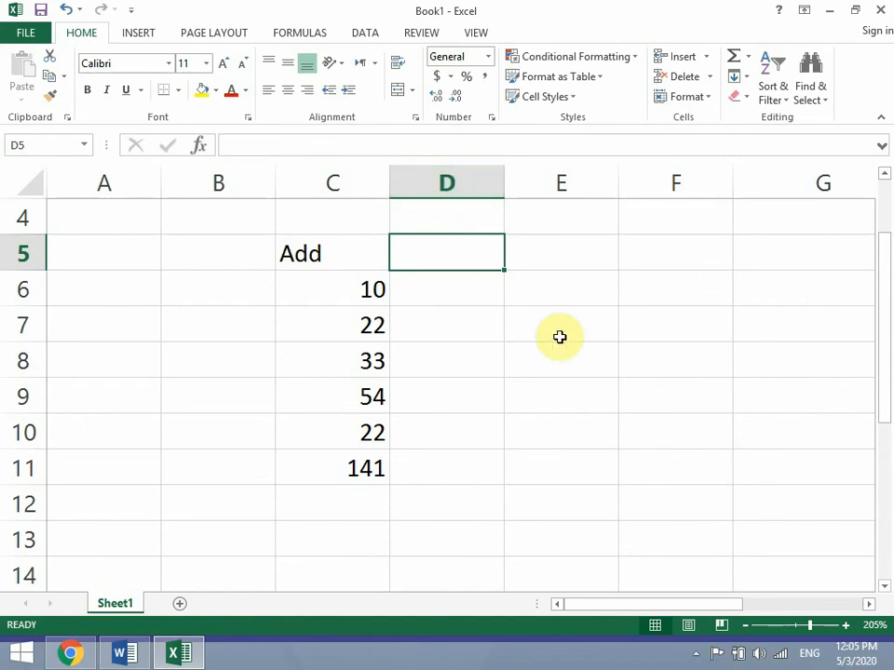
pyautogui.write('SUb')
pyautogui.press('BackSpace')
pyautogui.press('BackSpace')
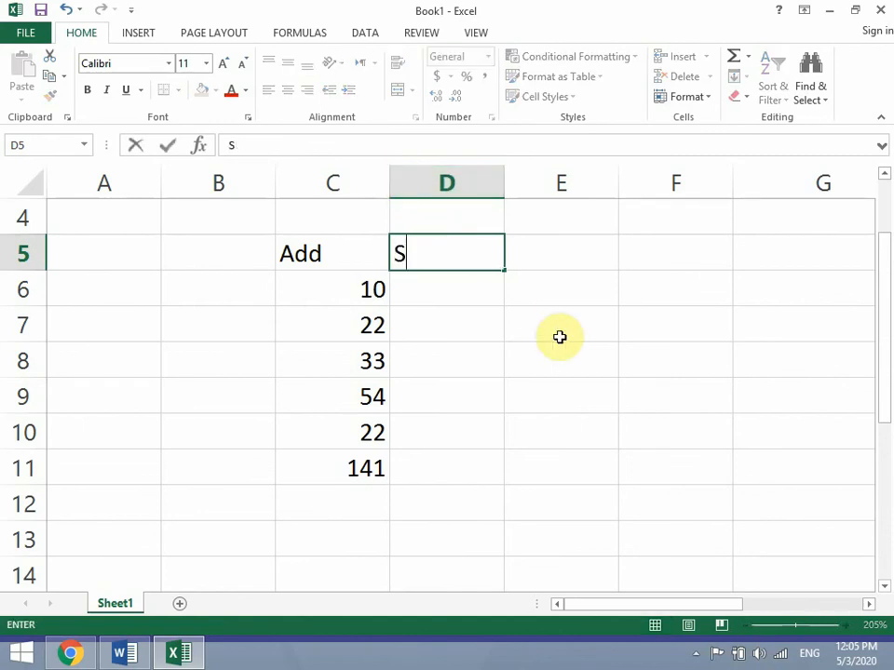
pyautogui.write('ub')
pyautogui.press('Return')
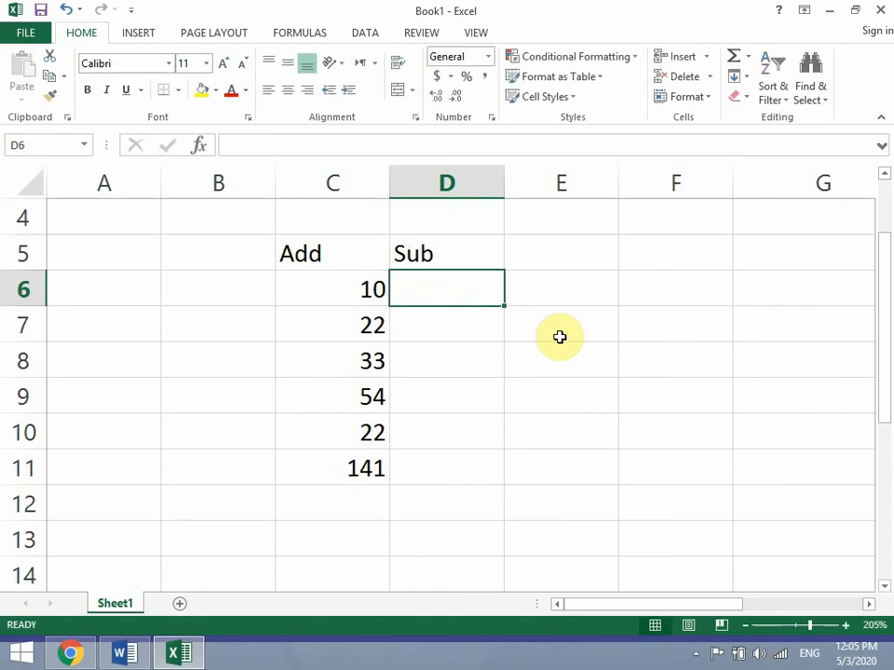
# Fill D6, D7 and D8 under the Sub heading with the numbers 21, 32 and 45
pyautogui.write('21')
pyautogui.press('Return')
pyautogui.write('32')
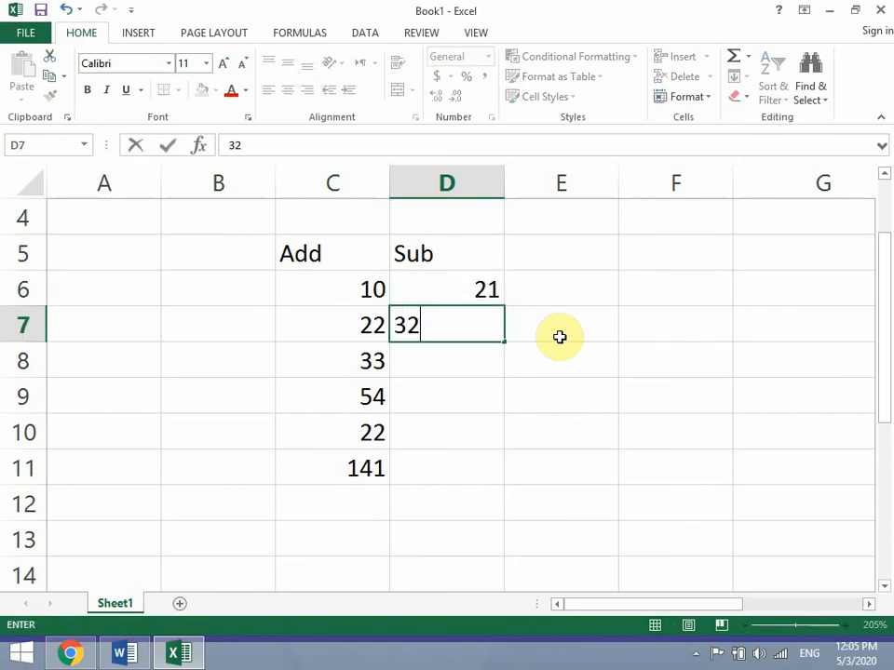
pyautogui.press('Return')
pyautogui.write('45')
pyautogui.press('Return')
pyautogui.press('Return')
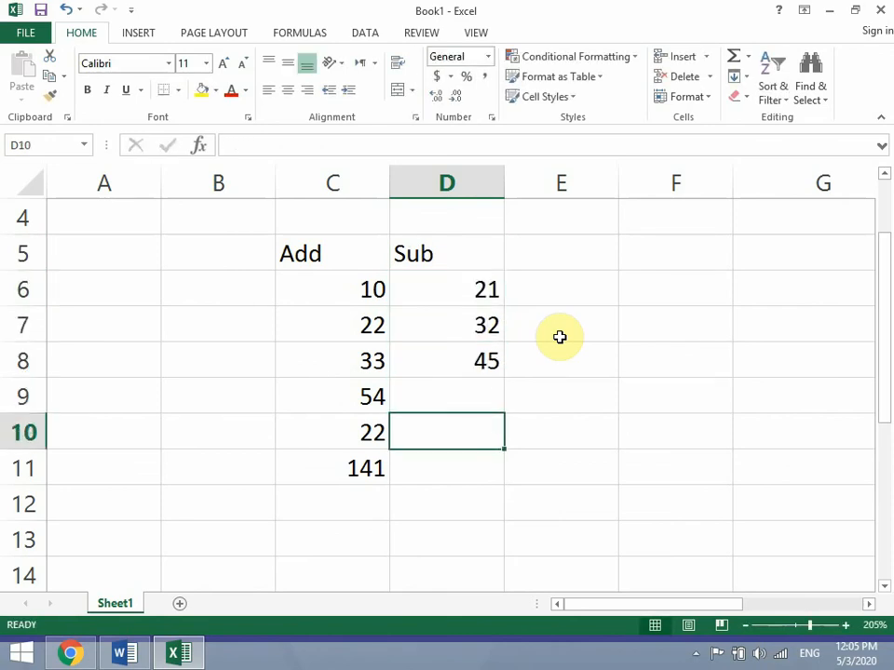
pyautogui.press('Return')
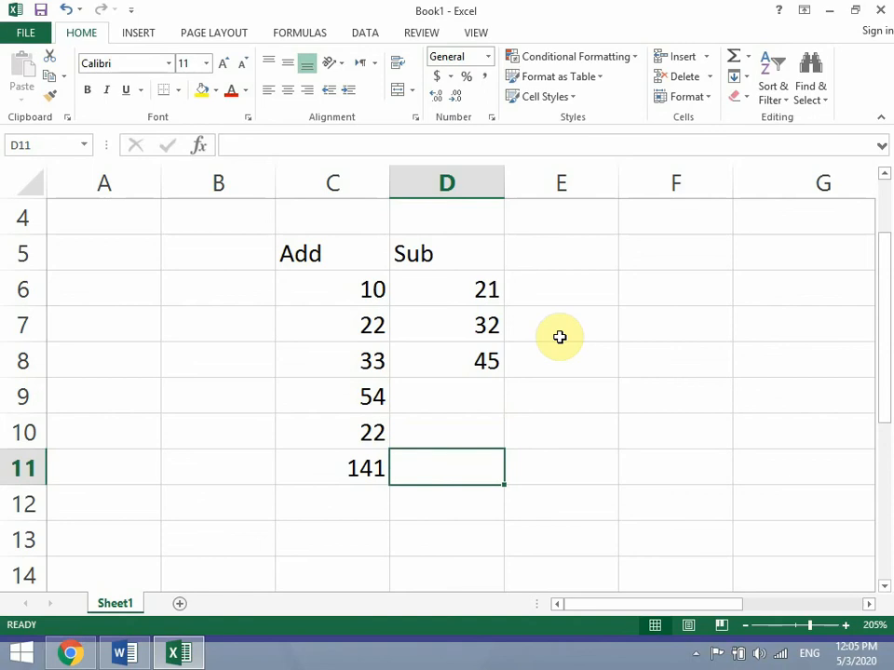
# Replace the first number under the Sub heading, in D6, with 400
pyautogui.press('Up')
pyautogui.press('Up')
pyautogui.press('Up')
pyautogui.press('Up')
pyautogui.press('Up')
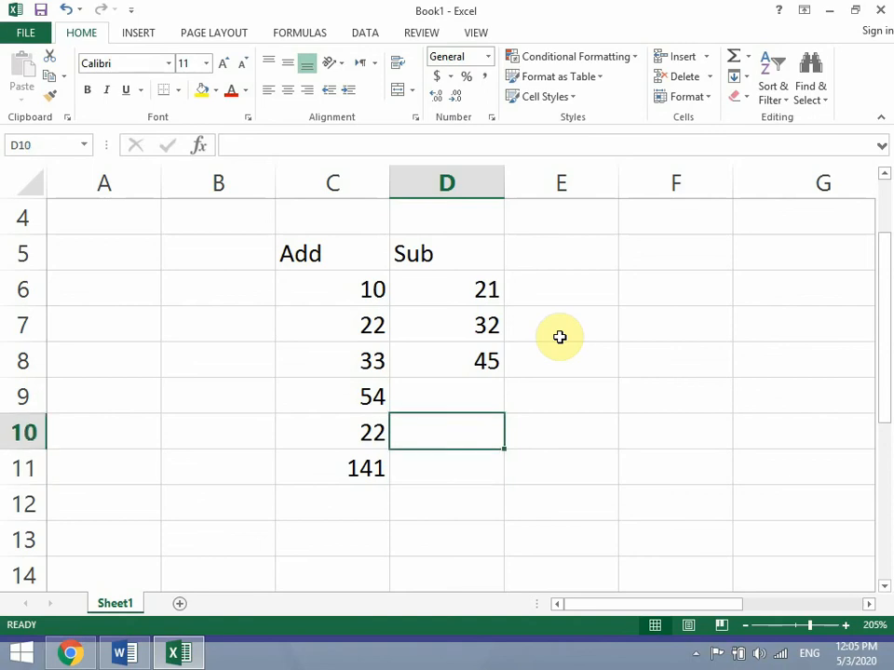
pyautogui.write('400')
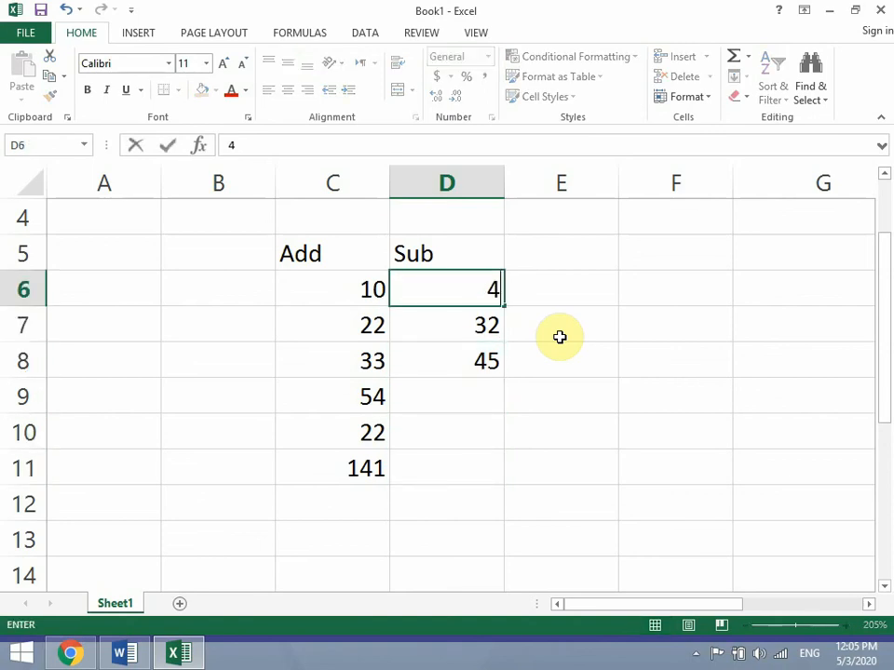
pyautogui.press('Return')
# Enter the subtraction formula =(D6-D7) in D11, and reopen the cell to check the formula
pyautogui.press('Return')
pyautogui.press('Return')
pyautogui.press('Down')
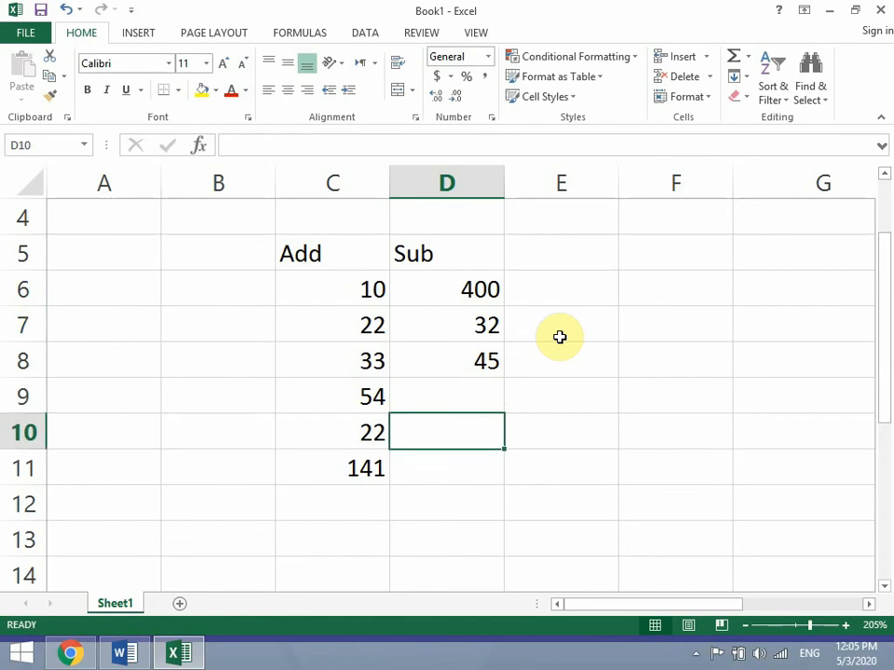
pyautogui.press('Down')
pyautogui.write('=')
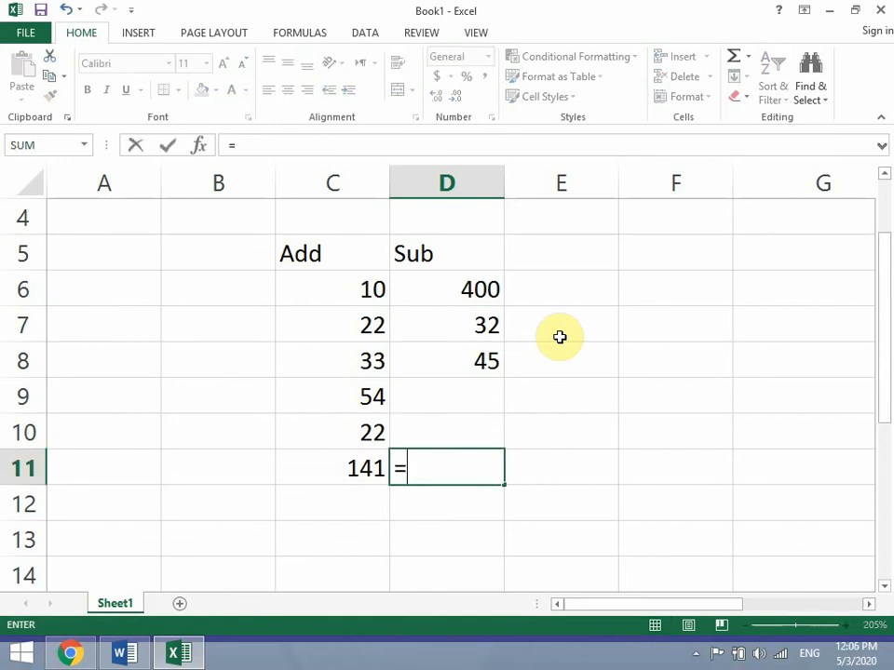
pyautogui.write('(')
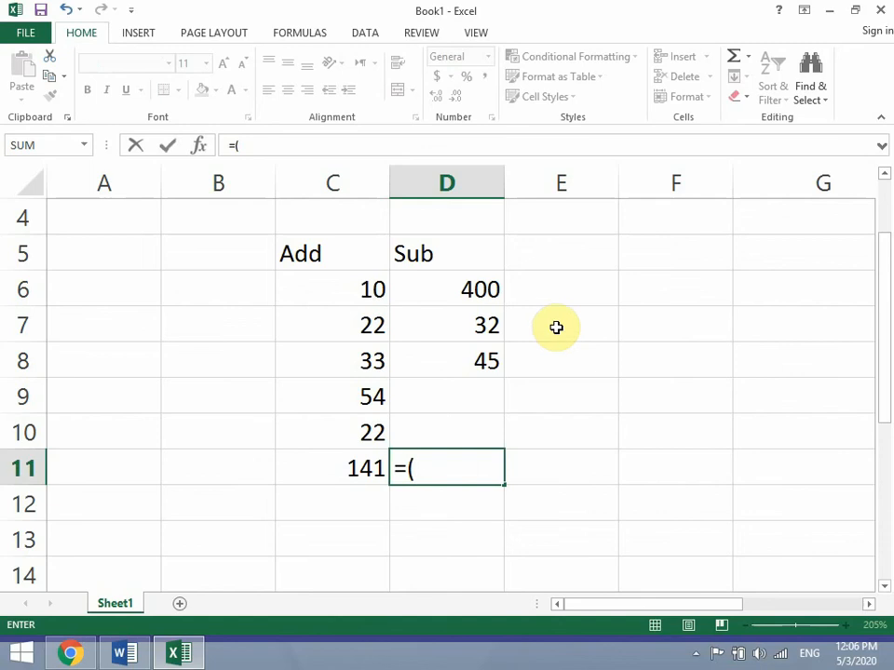
pyautogui.click(473, 290)
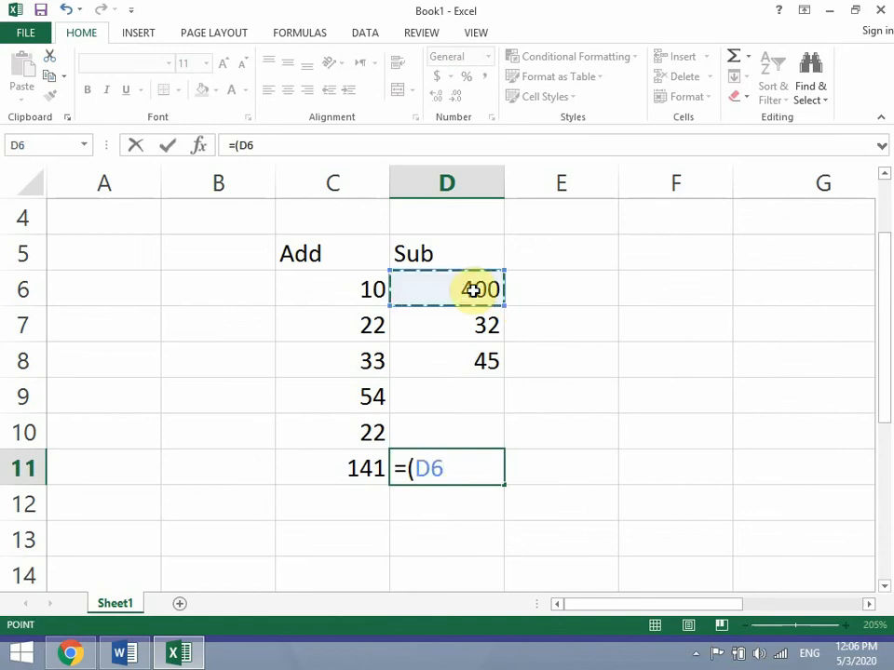
pyautogui.write('-')
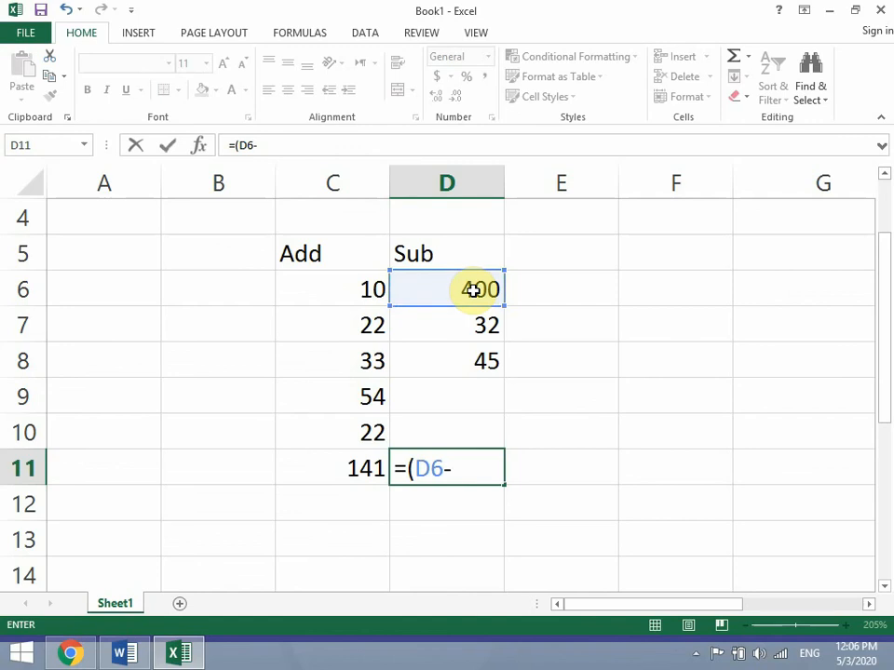
pyautogui.click(479, 328)
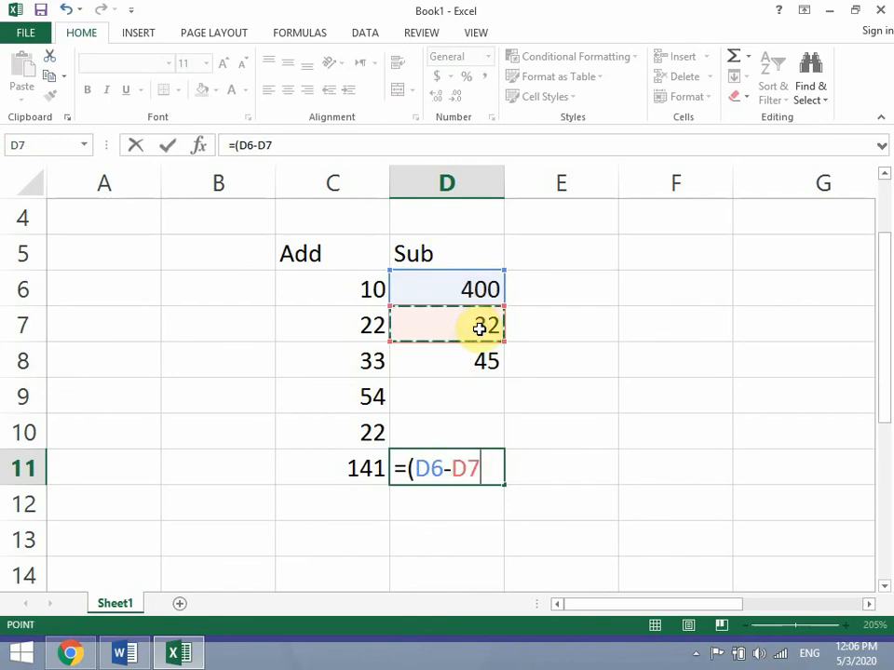
pyautogui.write(')')
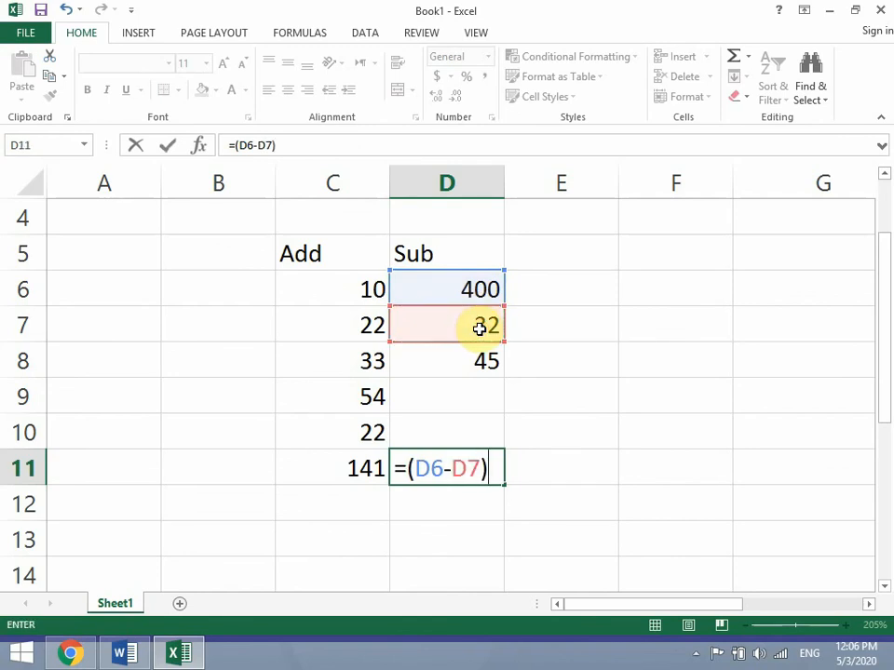
pyautogui.press('Return')
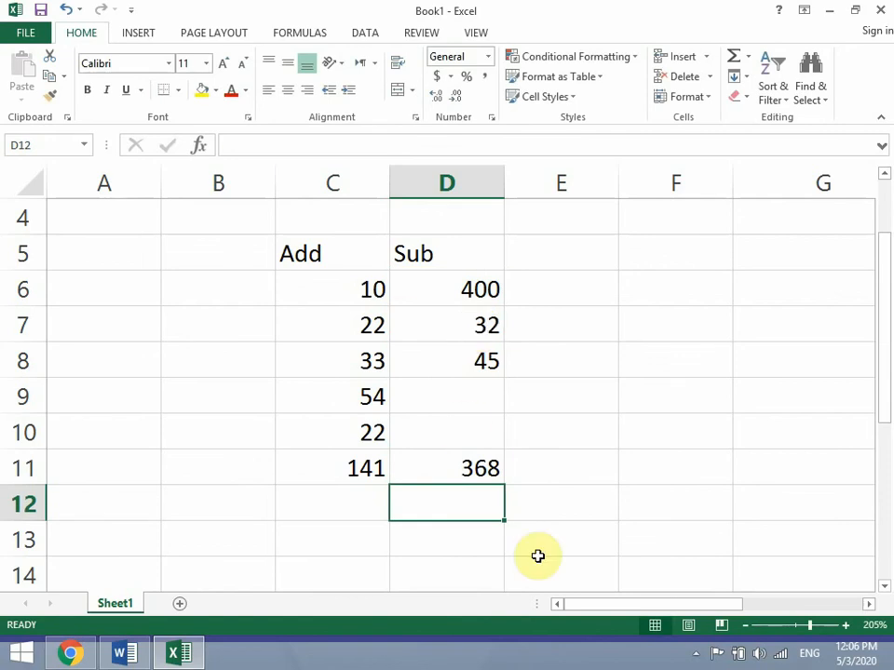
pyautogui.doubleClick(451, 468)
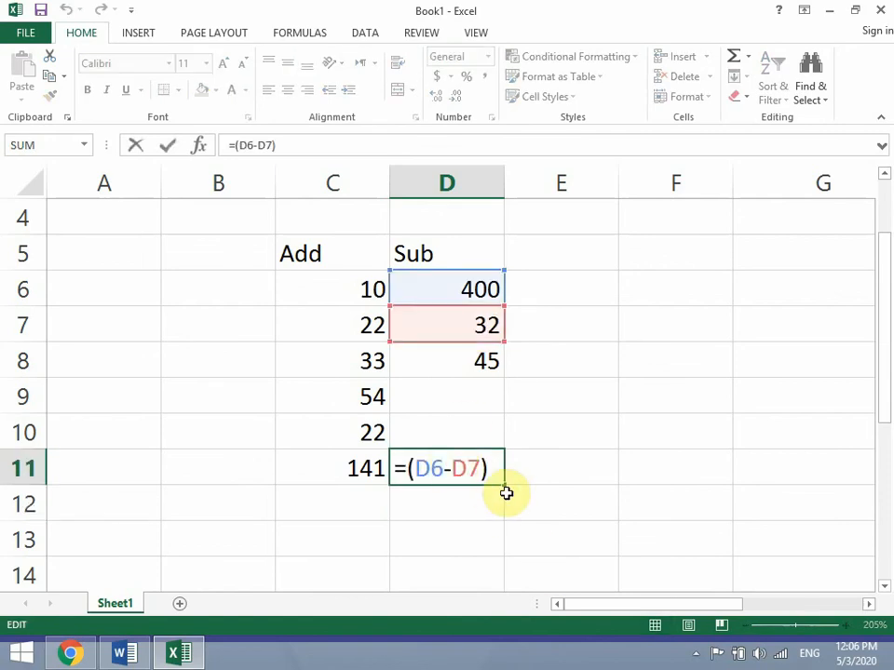
pyautogui.press('Return')
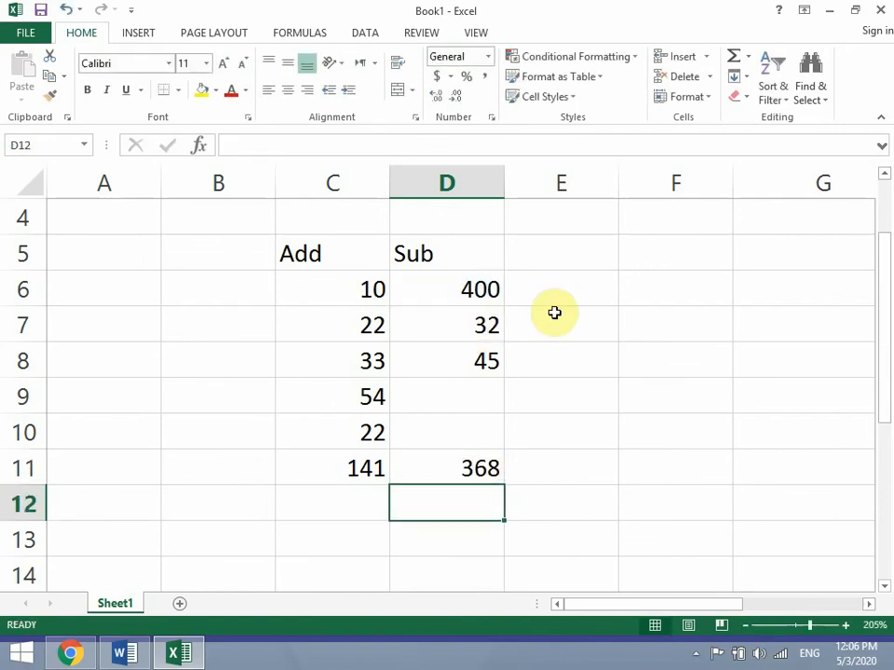
# Enter the heading Divided in E5, beside the Sub heading
pyautogui.click(556, 263)
pyautogui.write('D')
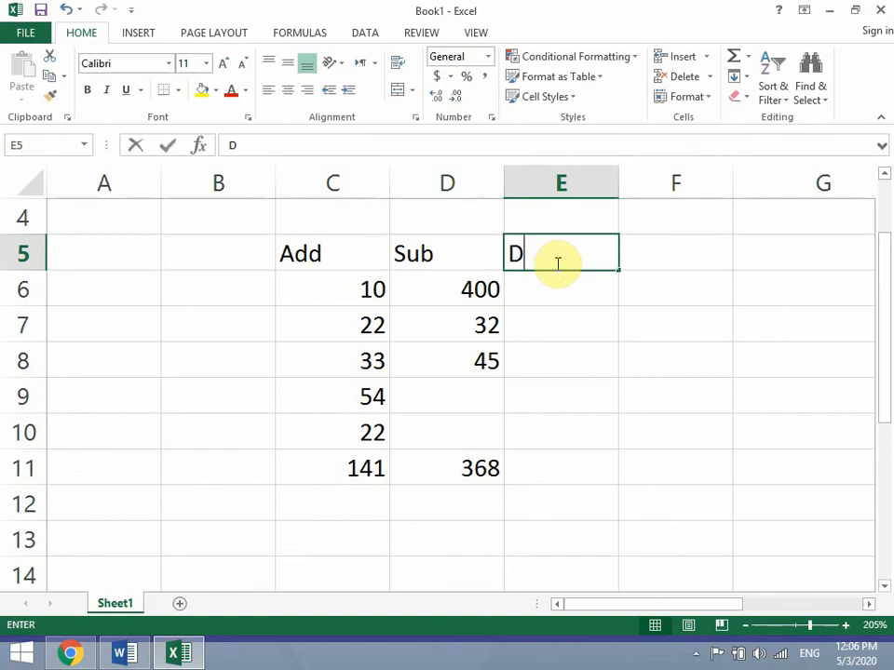
pyautogui.write('ivided')
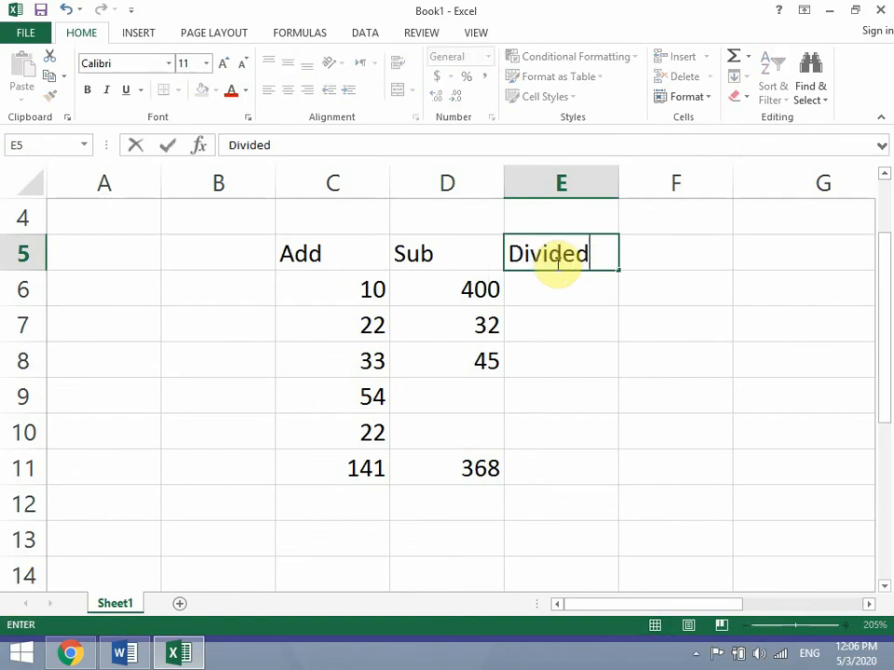
pyautogui.press('Return')
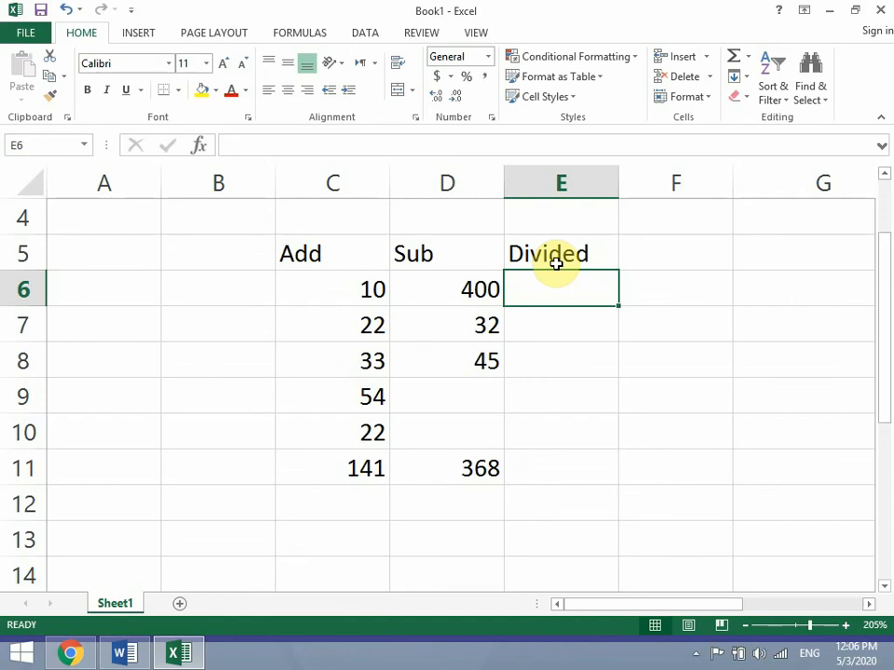
# Enter 200 in E6 and 3 in E7 under the Divided heading
pyautogui.write('200')
pyautogui.press('Return')
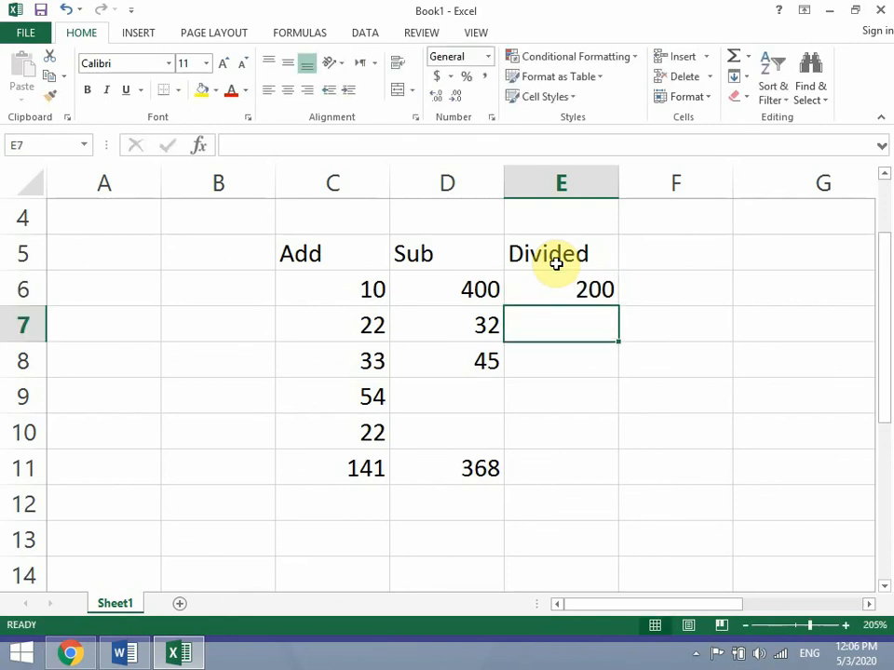
pyautogui.write('3')
pyautogui.press('Return')
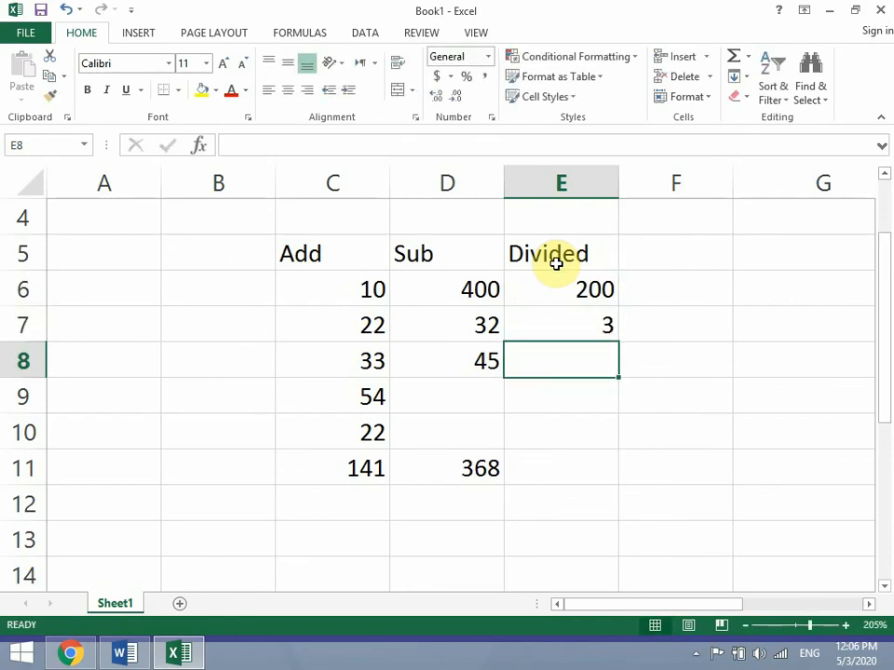
# Enter the division formula =(E6/E7) in E11, in the same row as the other results
pyautogui.press('Down')
pyautogui.press('Down')
pyautogui.press('Down')
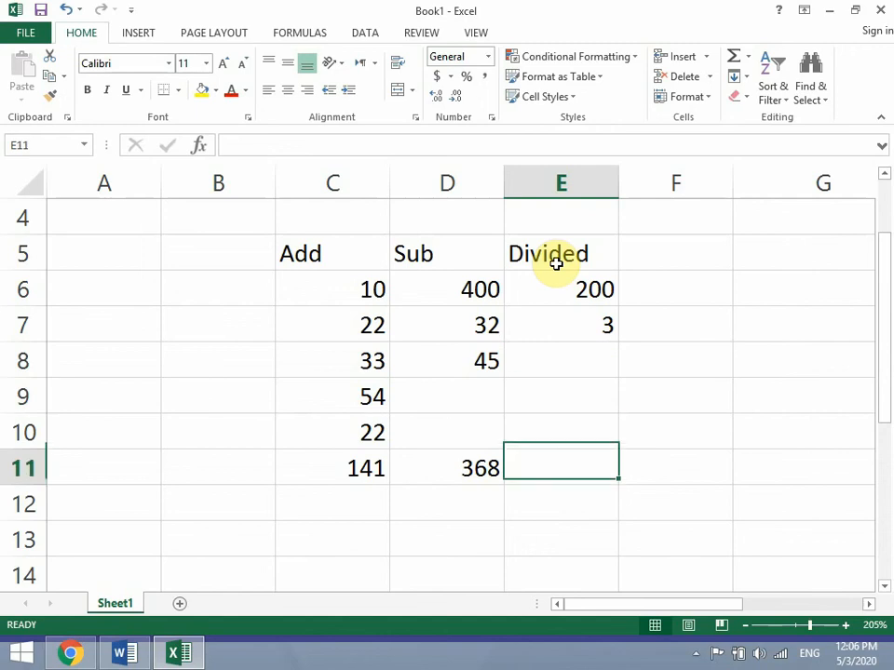
pyautogui.write('=')
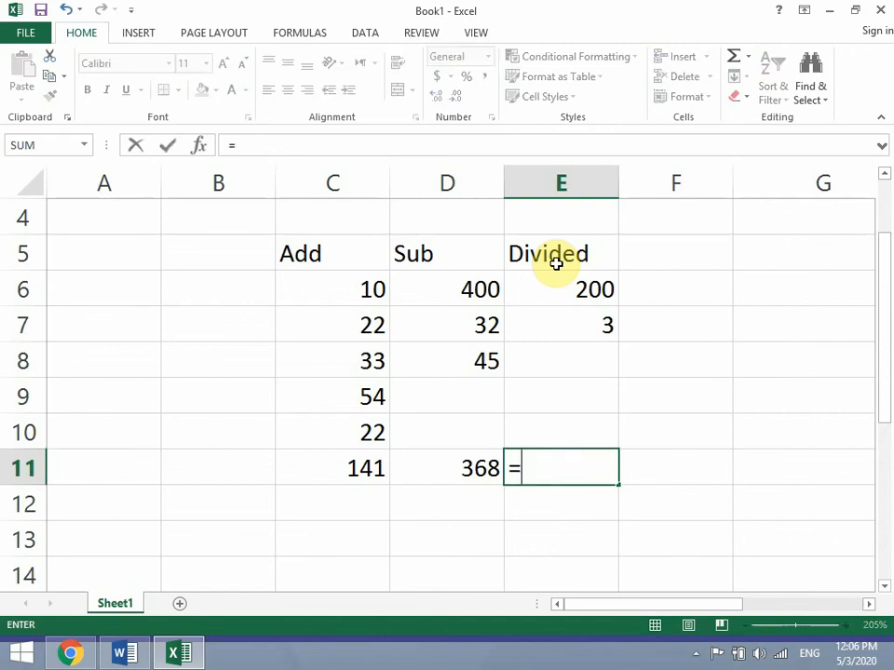
pyautogui.write('9')
pyautogui.press('BackSpace')
pyautogui.write('(')
pyautogui.click(554, 290)
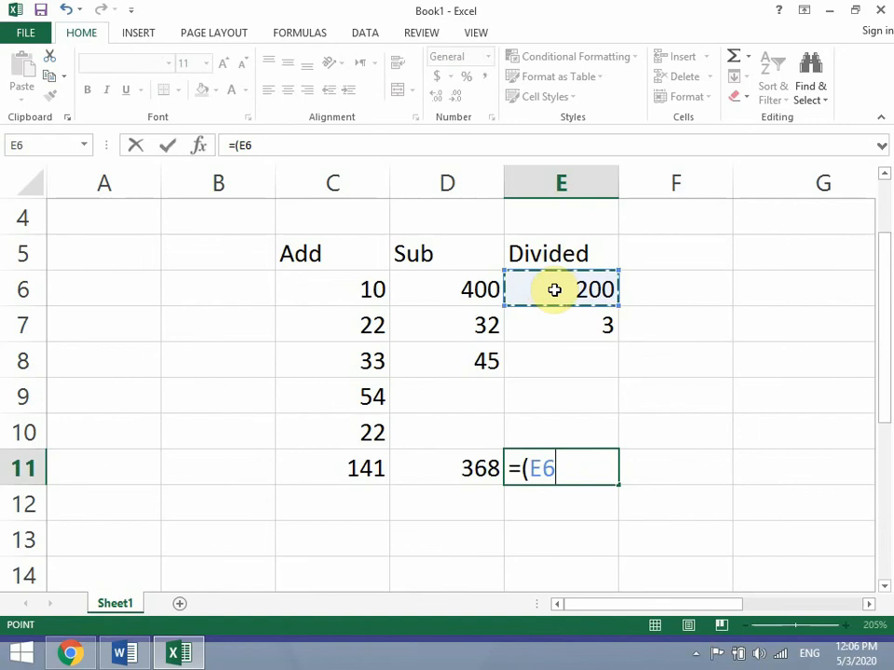
pyautogui.write('/')
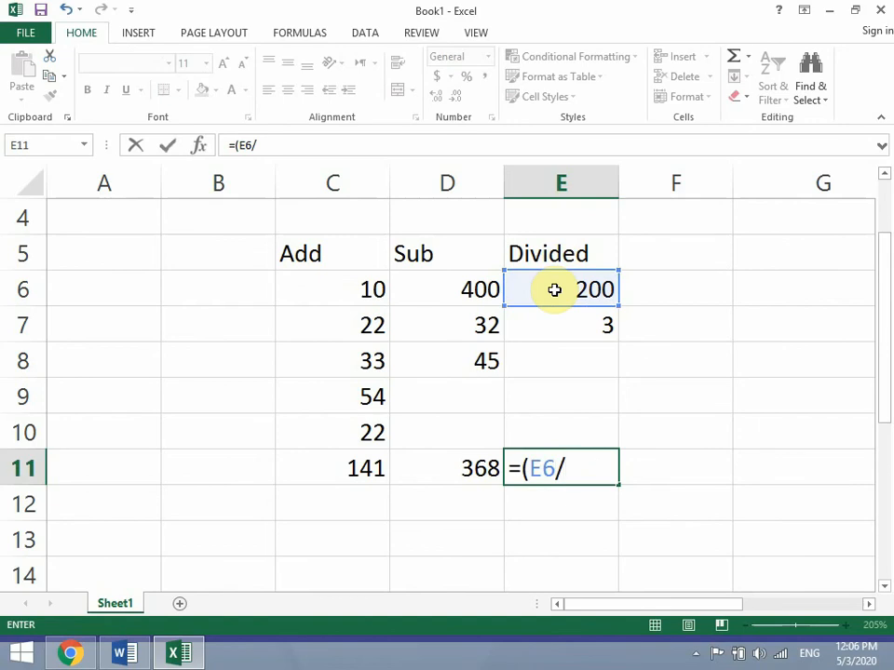
pyautogui.click(574, 333)
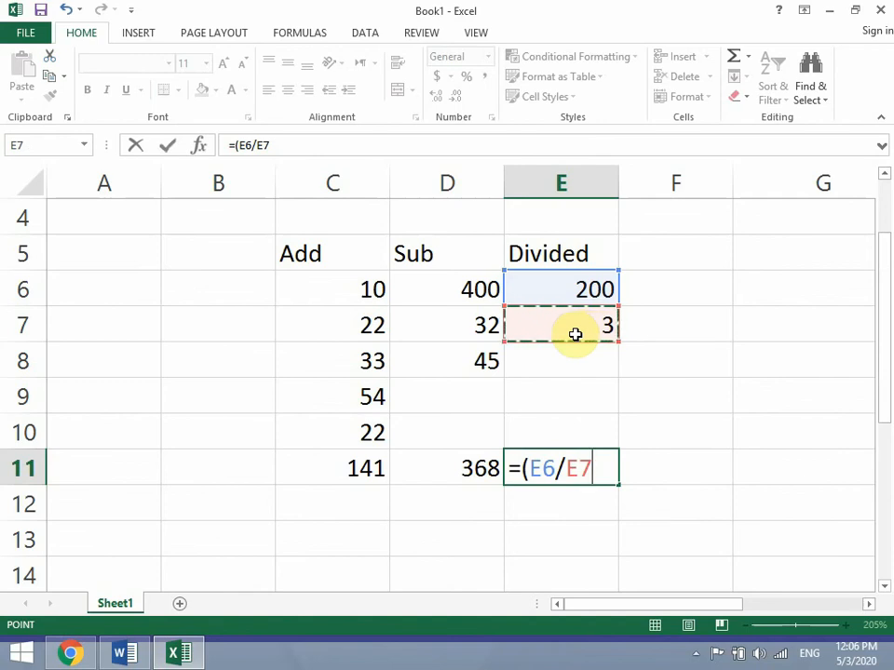
pyautogui.write(')')
pyautogui.press('Return')
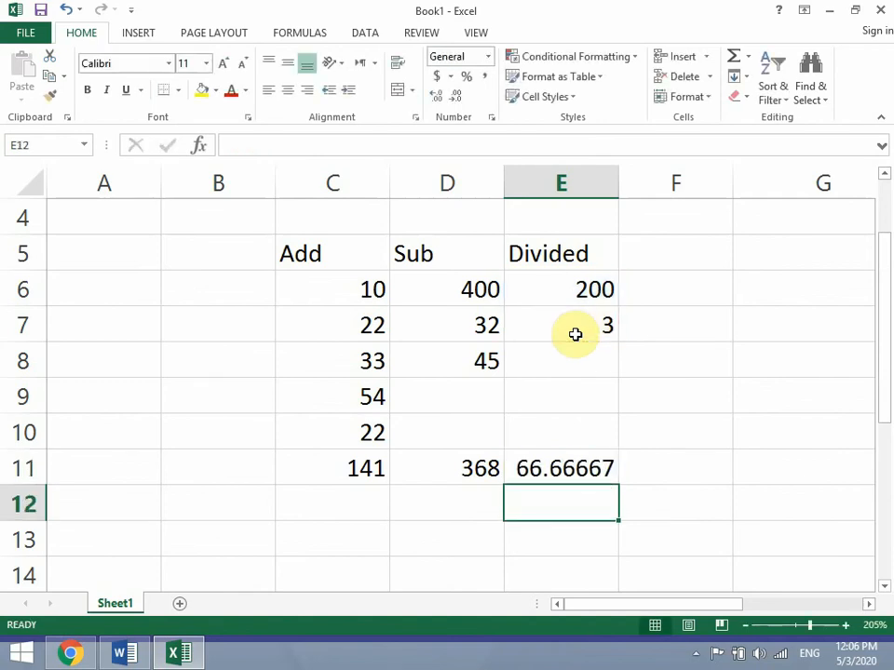
# Enter the heading Muliply in F5, beside the Divided heading
pyautogui.press('Up')
pyautogui.press('Up')
pyautogui.press('Up')
pyautogui.press('Up')
pyautogui.press('Up')
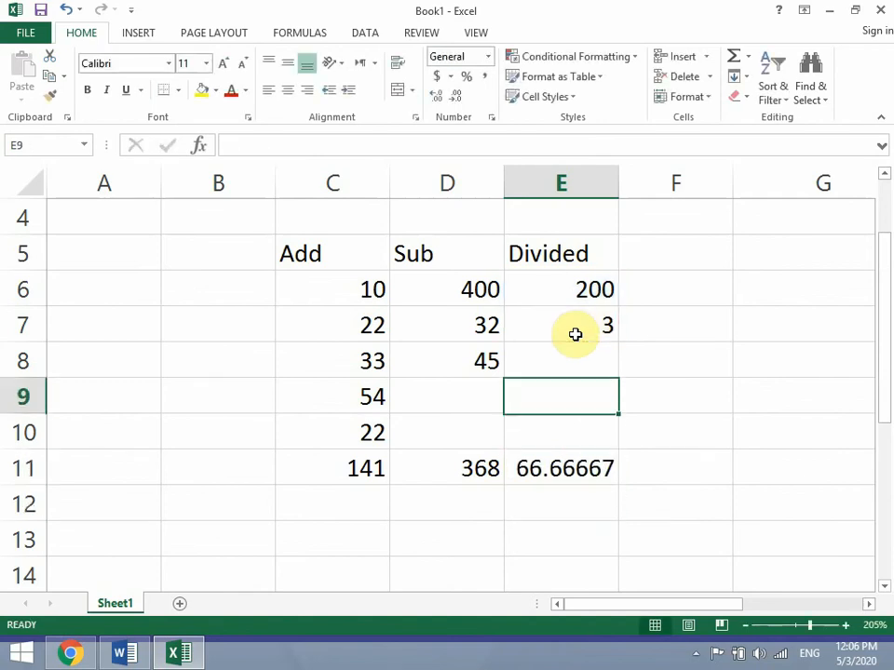
pyautogui.press('Right')
pyautogui.press('Up')
pyautogui.press('Up')
pyautogui.write('M')
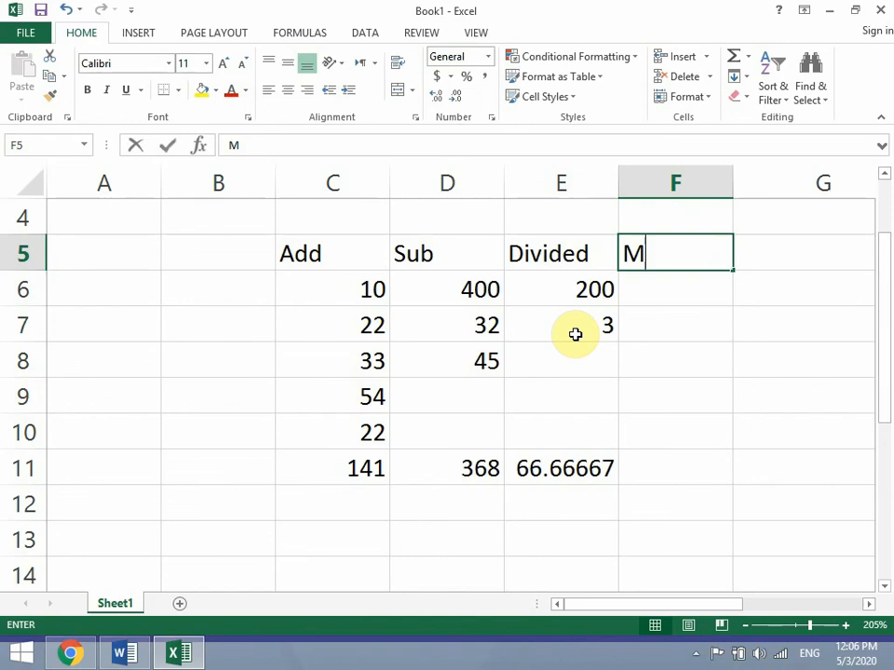
pyautogui.write('uliply')
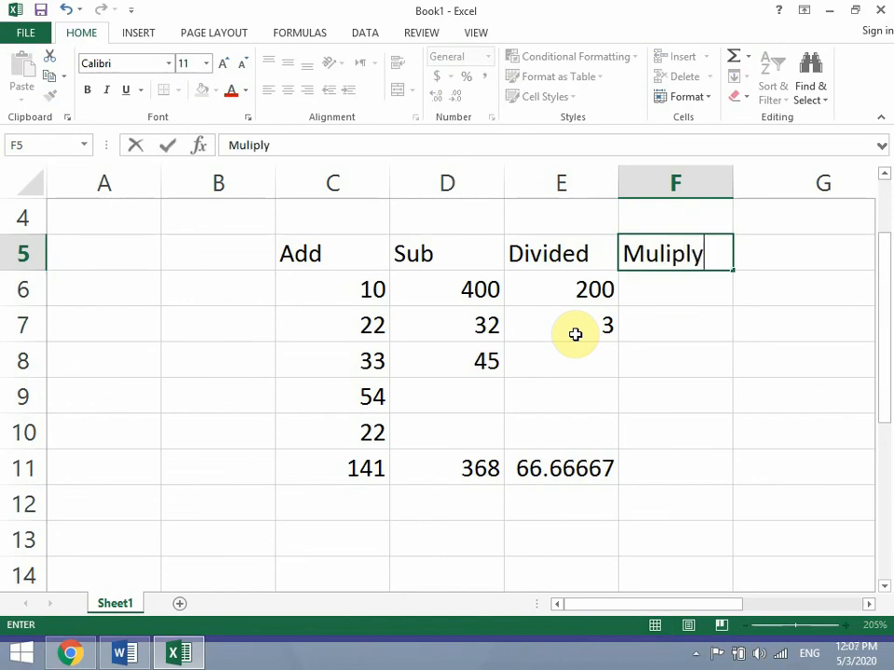
pyautogui.press('Return')
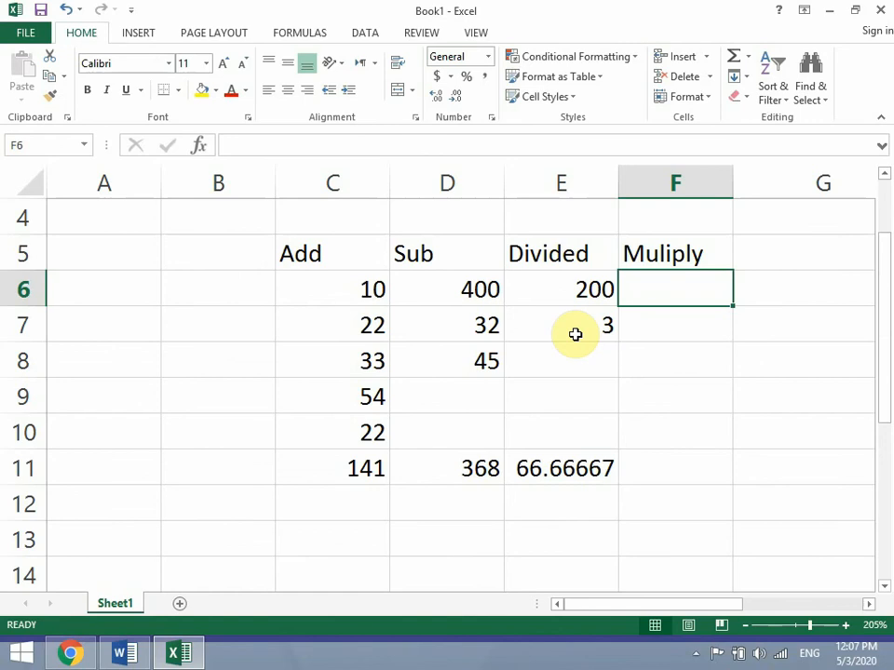
# Enter 300 in F6 and 8 in F7 under the Muliply heading
pyautogui.write('300')
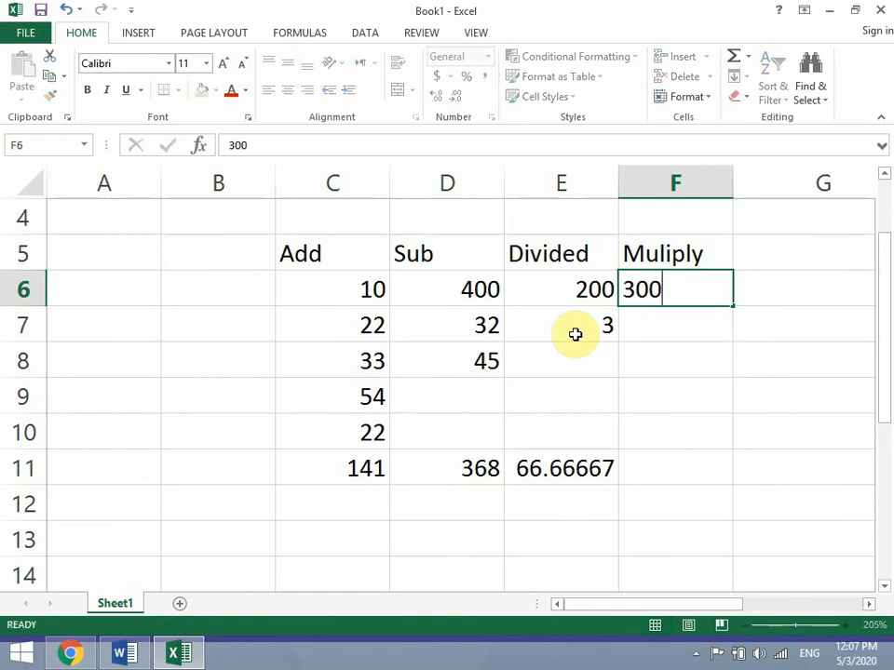
pyautogui.press('Return')
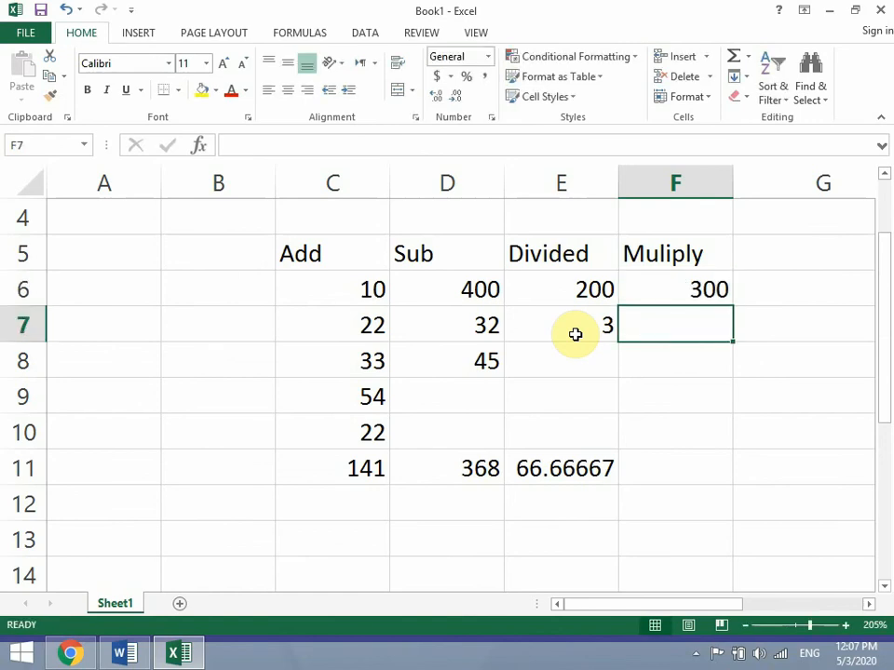
pyautogui.write('8')
pyautogui.press('Return')
# Enter the multiplication formula =(F6*F7) in F11, in the same row as the other results, and reopen the cell to review the formula
pyautogui.press('Return')
pyautogui.press('Return')
pyautogui.press('Return')
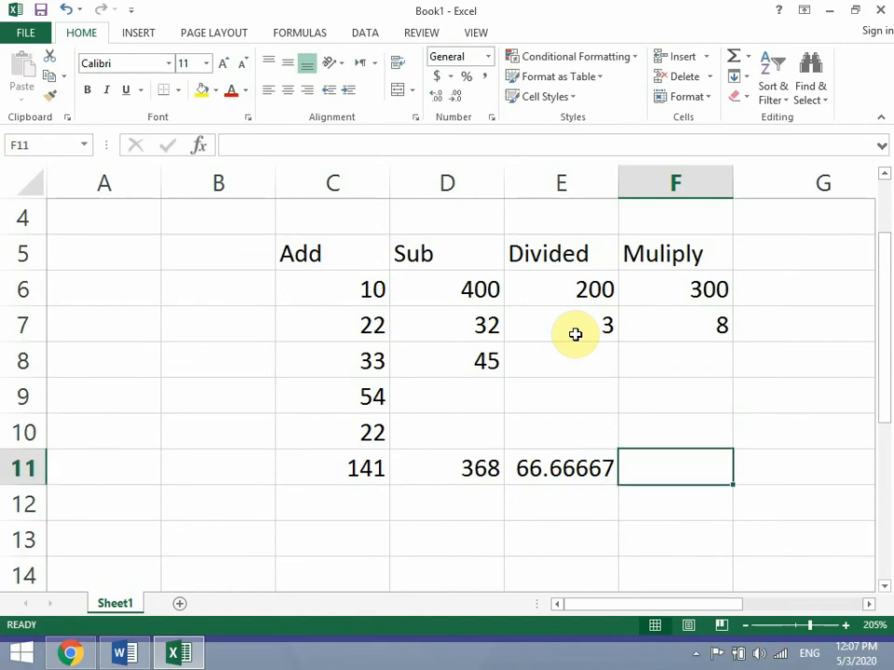
pyautogui.write('=(')
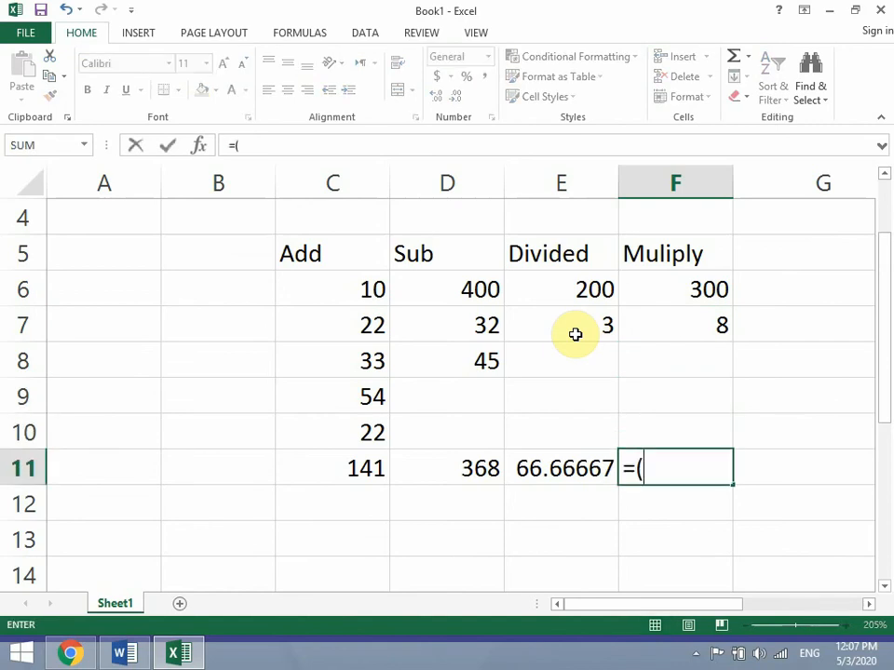
pyautogui.click(648, 288)
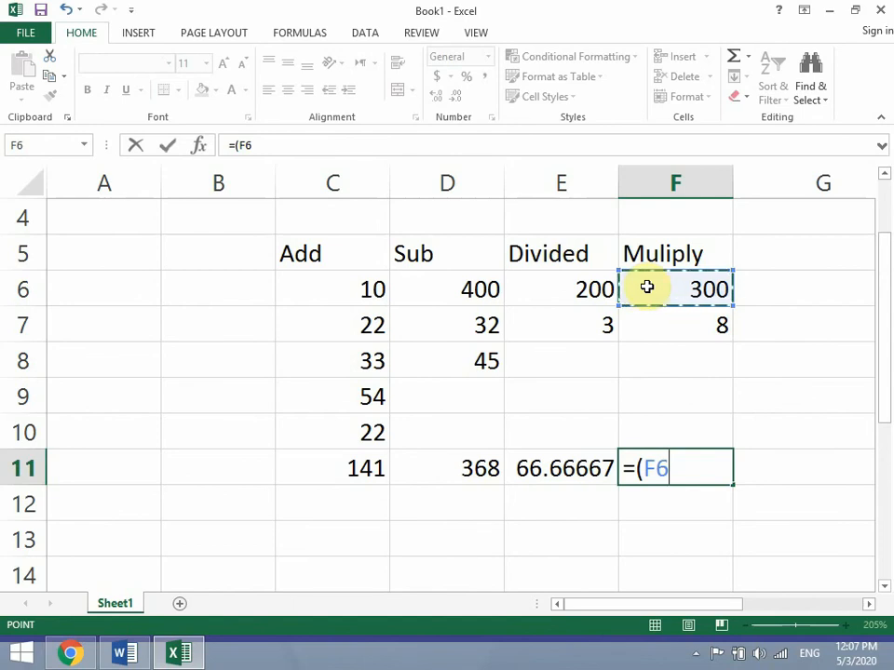
pyautogui.write('*')
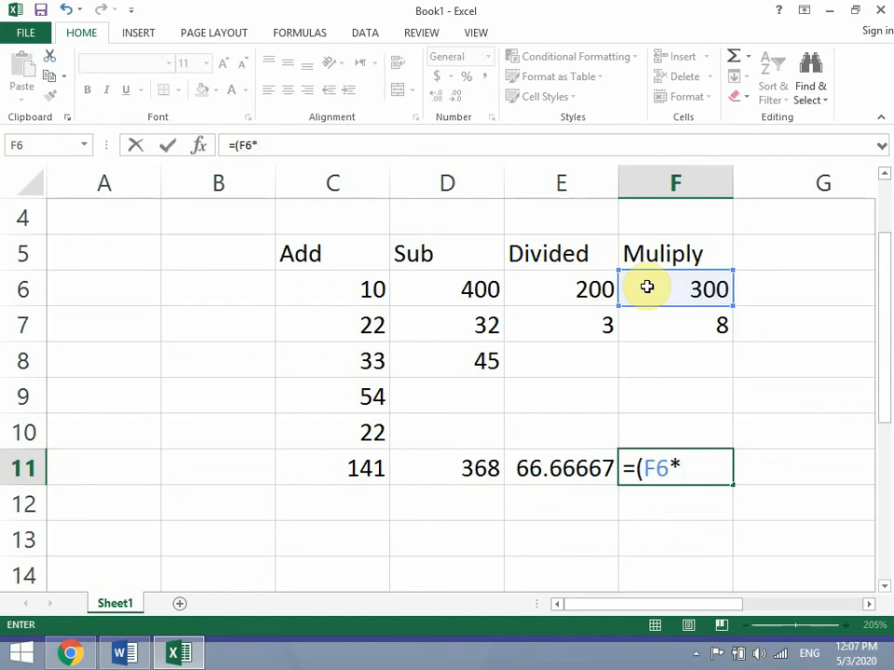
pyautogui.click(645, 323)
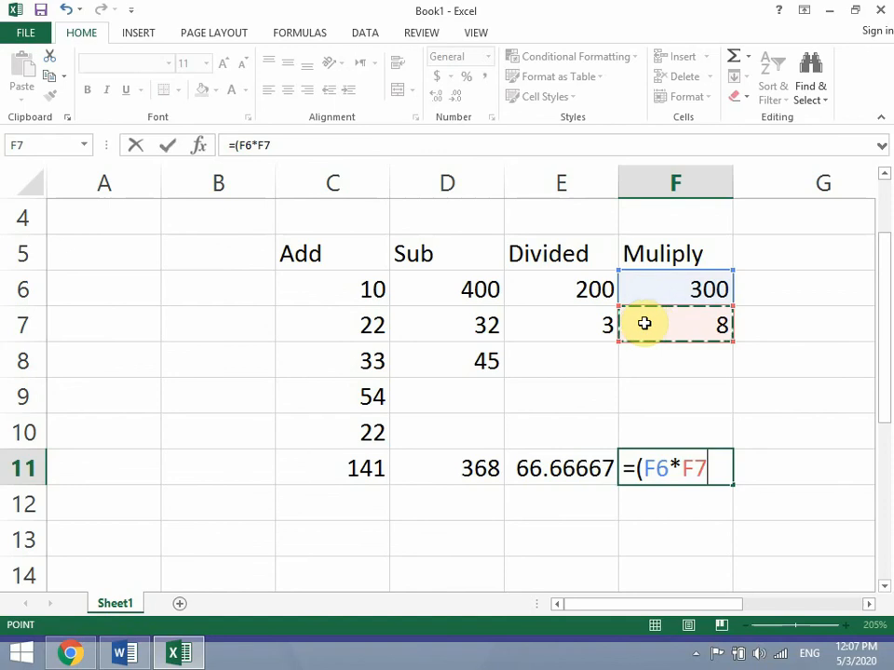
pyautogui.write(')')
pyautogui.press('Return')
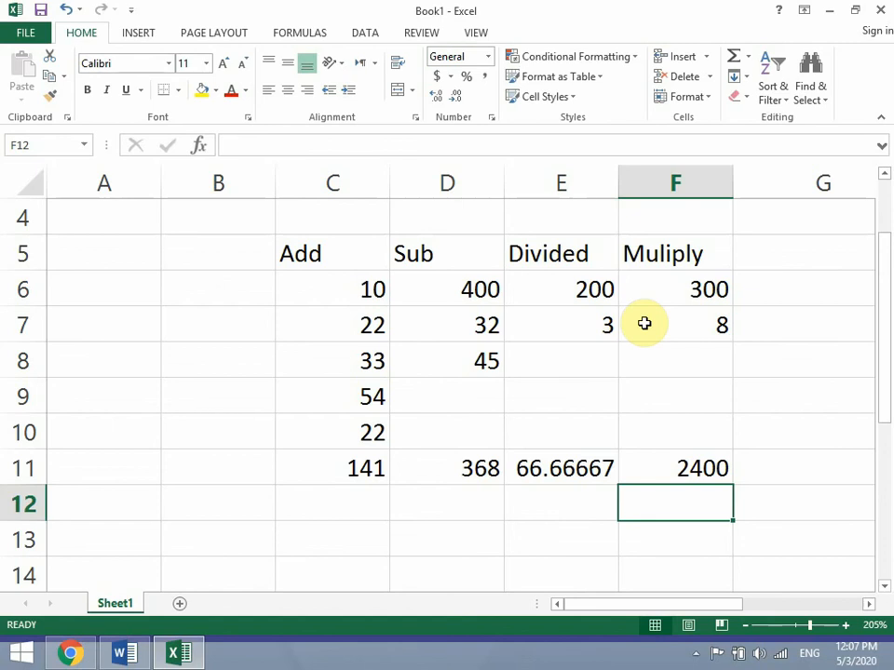
pyautogui.press('Up')
pyautogui.press('F2')
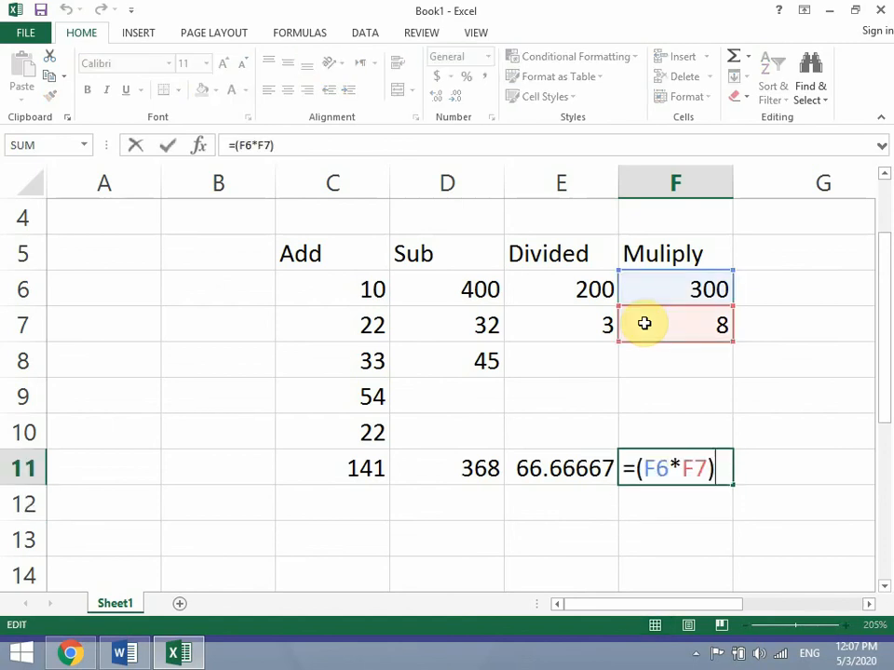
pyautogui.press('Return')
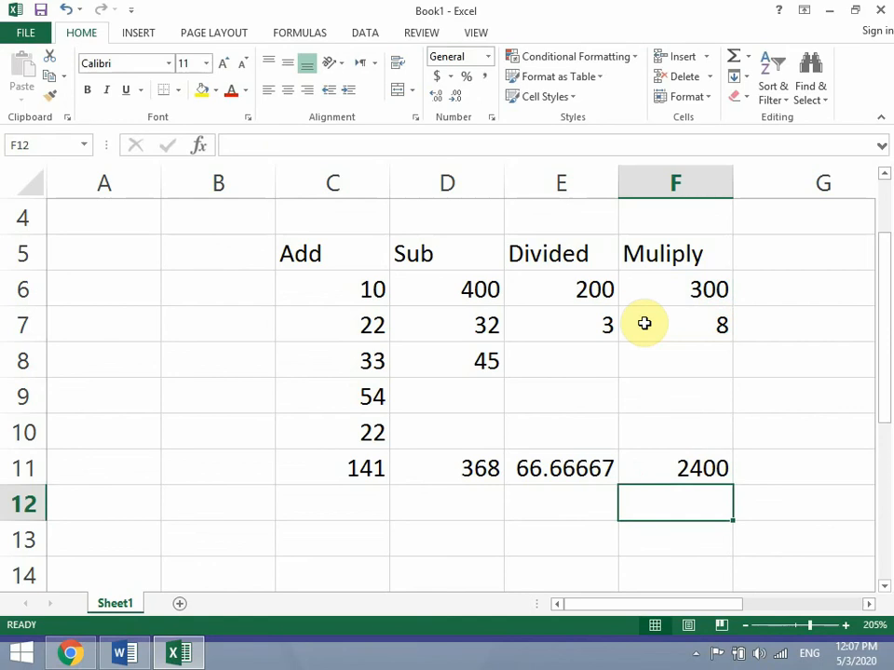
pyautogui.click(695, 654)
pyautogui.click(667, 564)
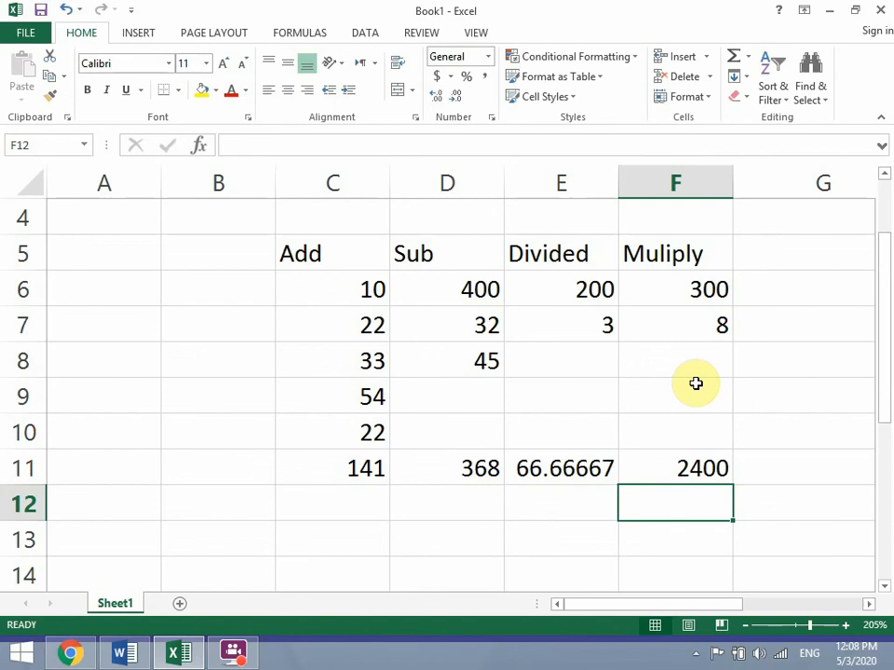
pyautogui.click(701, 655)
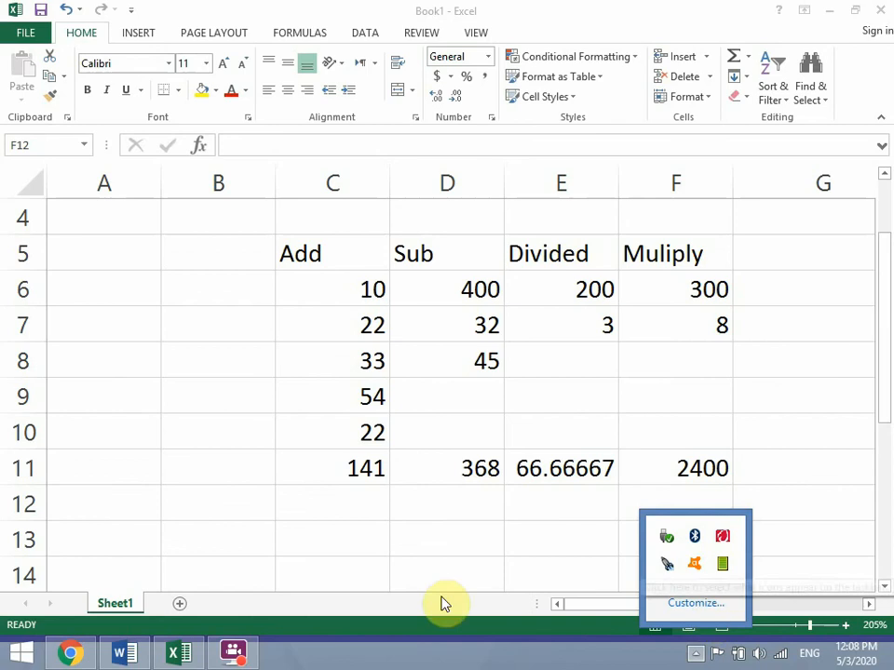
pyautogui.click(232, 652)
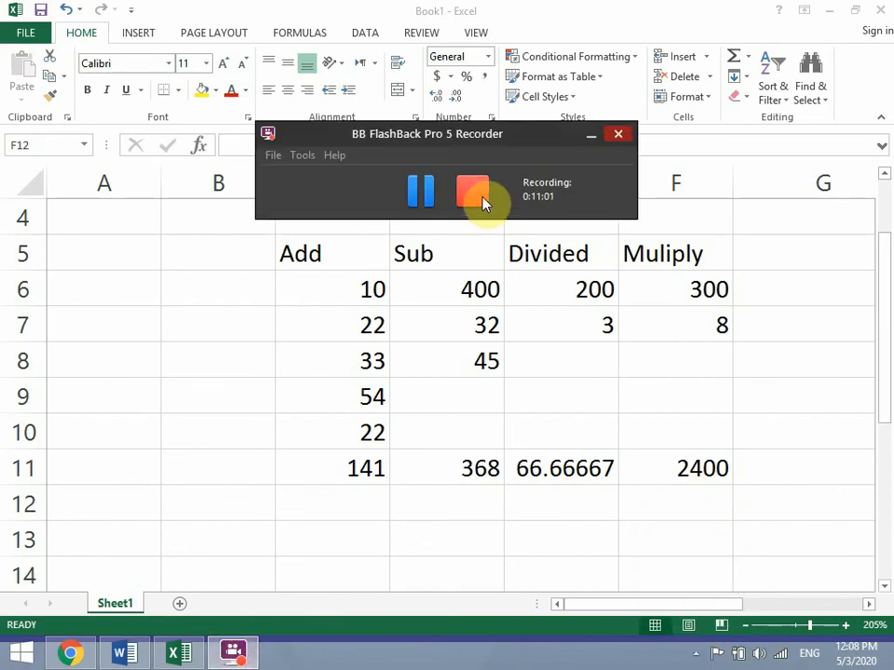